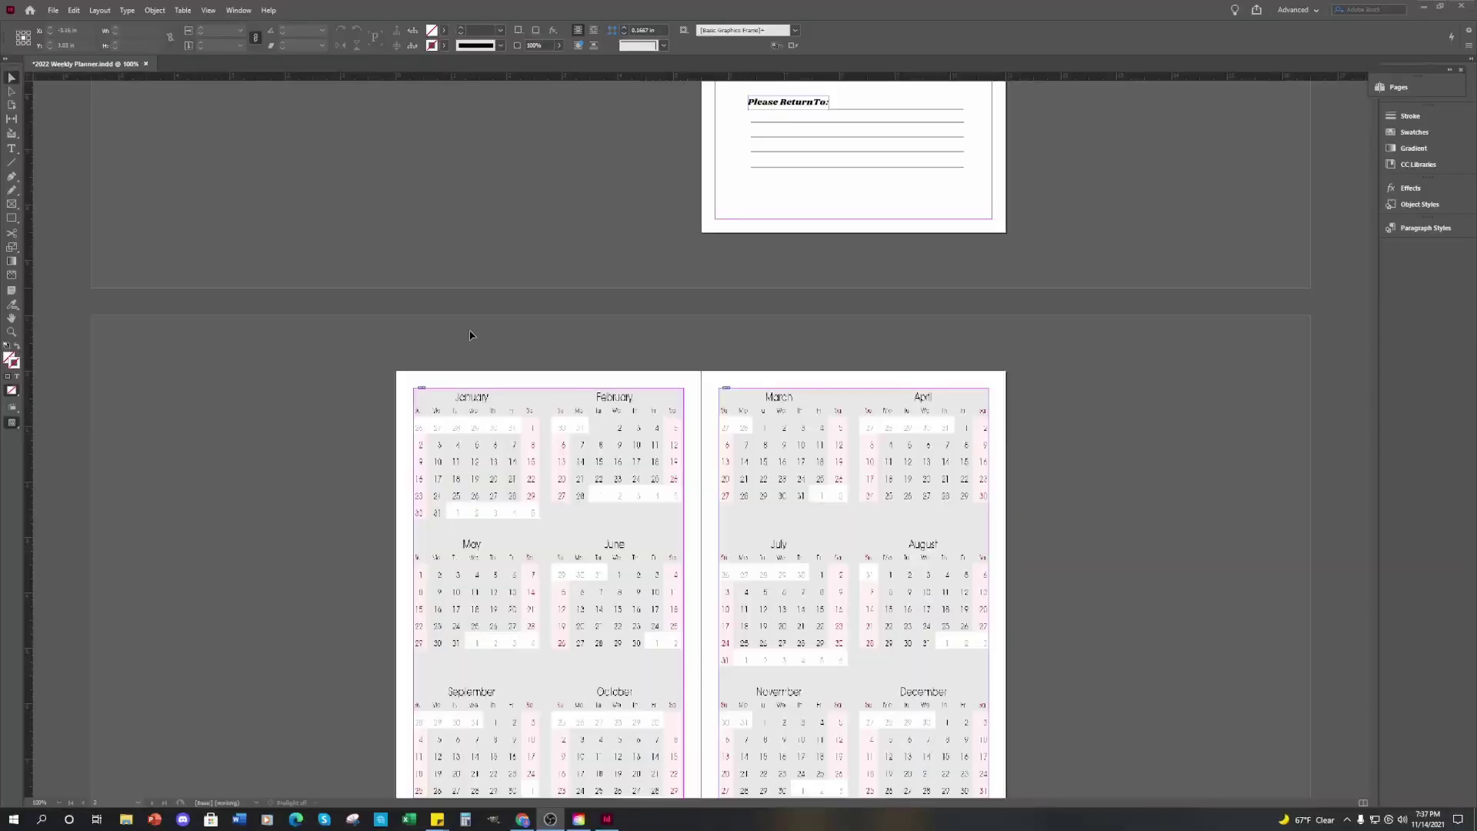
- Scroll down past the year calendar until the Week of Jan. 9, 2022 spread appears
scroll(331, 299, "down", 6)
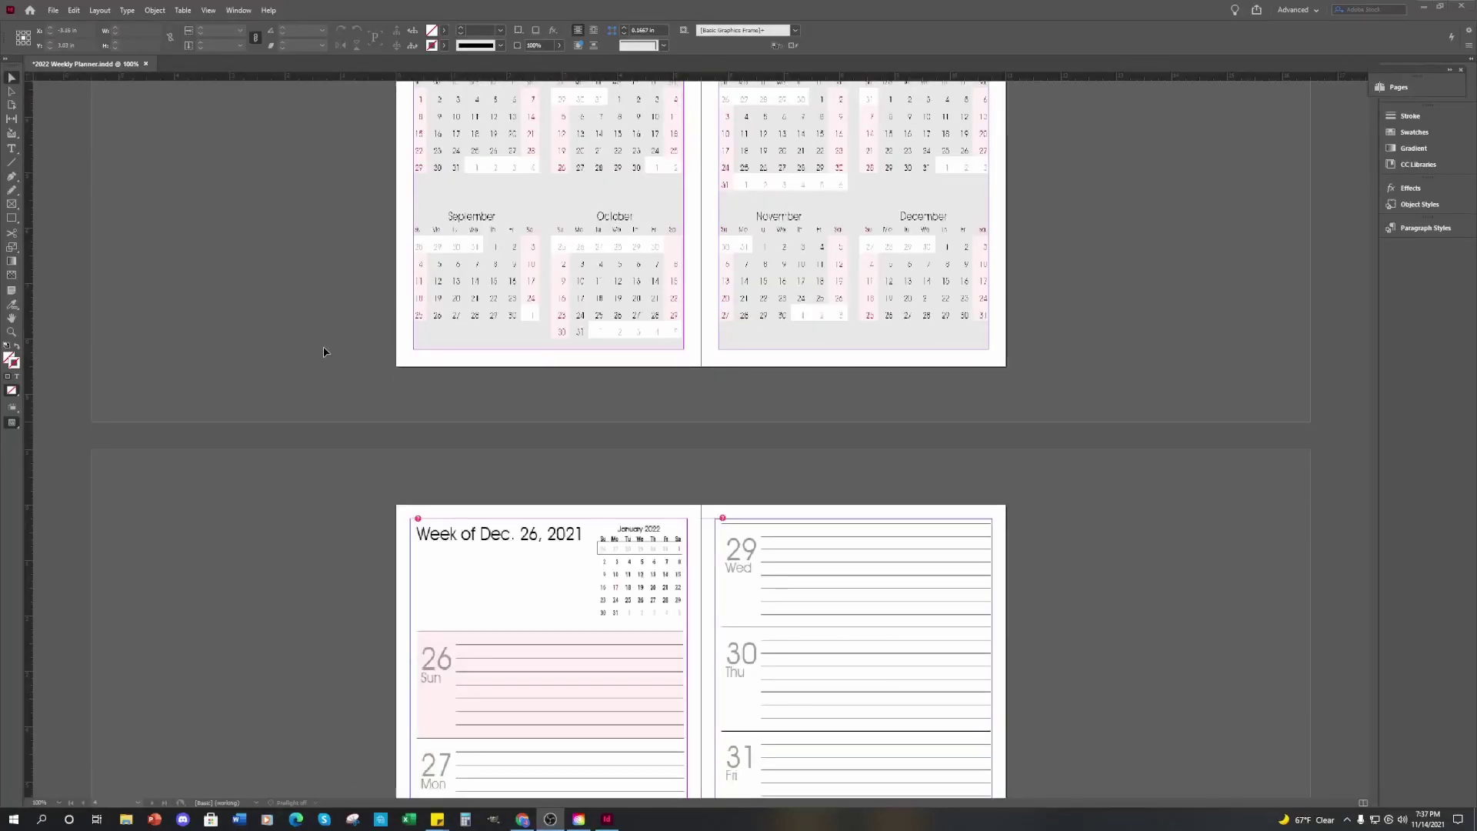
scroll(644, 375, "up", 4)
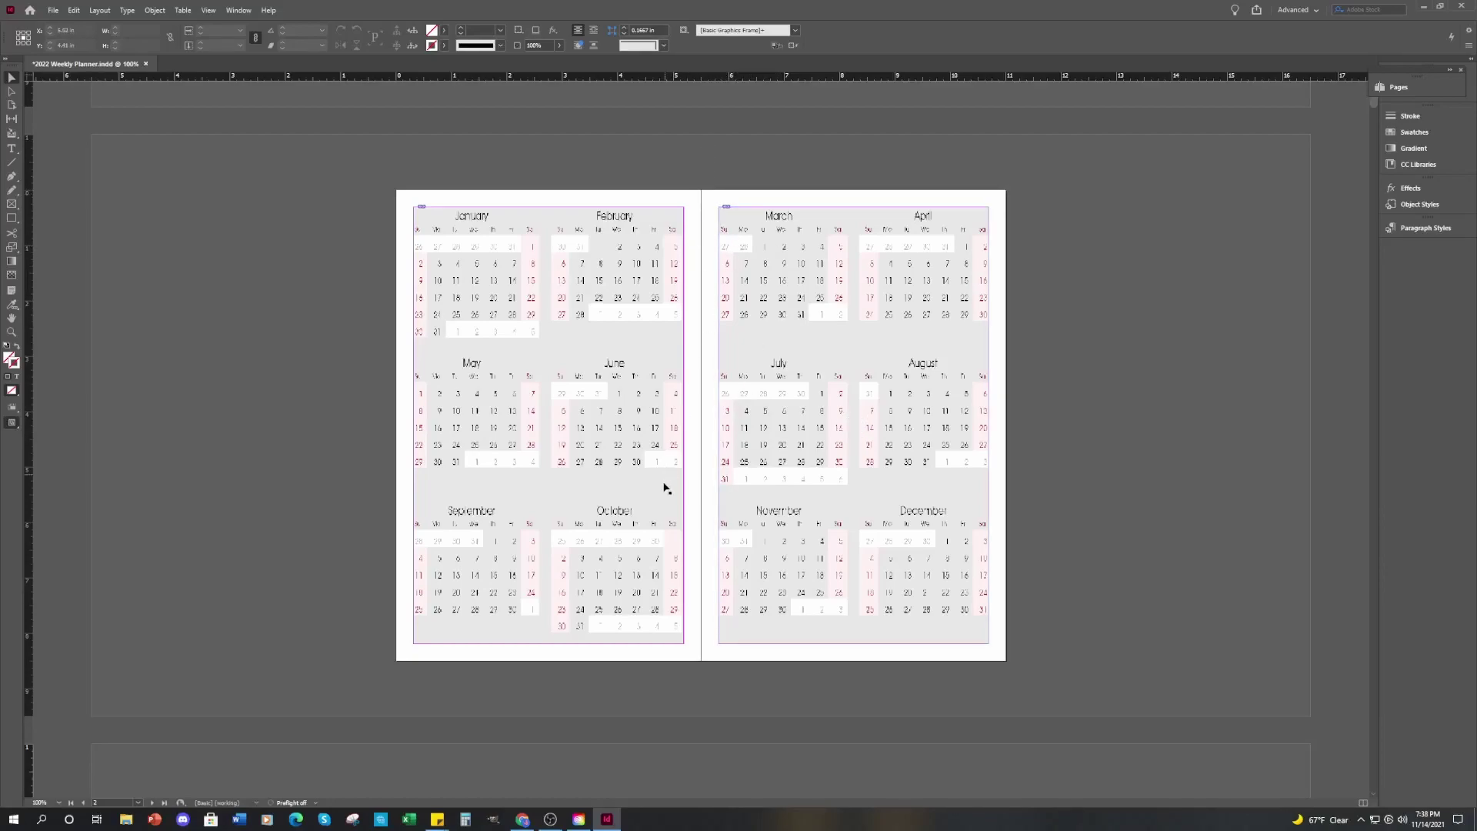
scroll(666, 488, "down", 10)
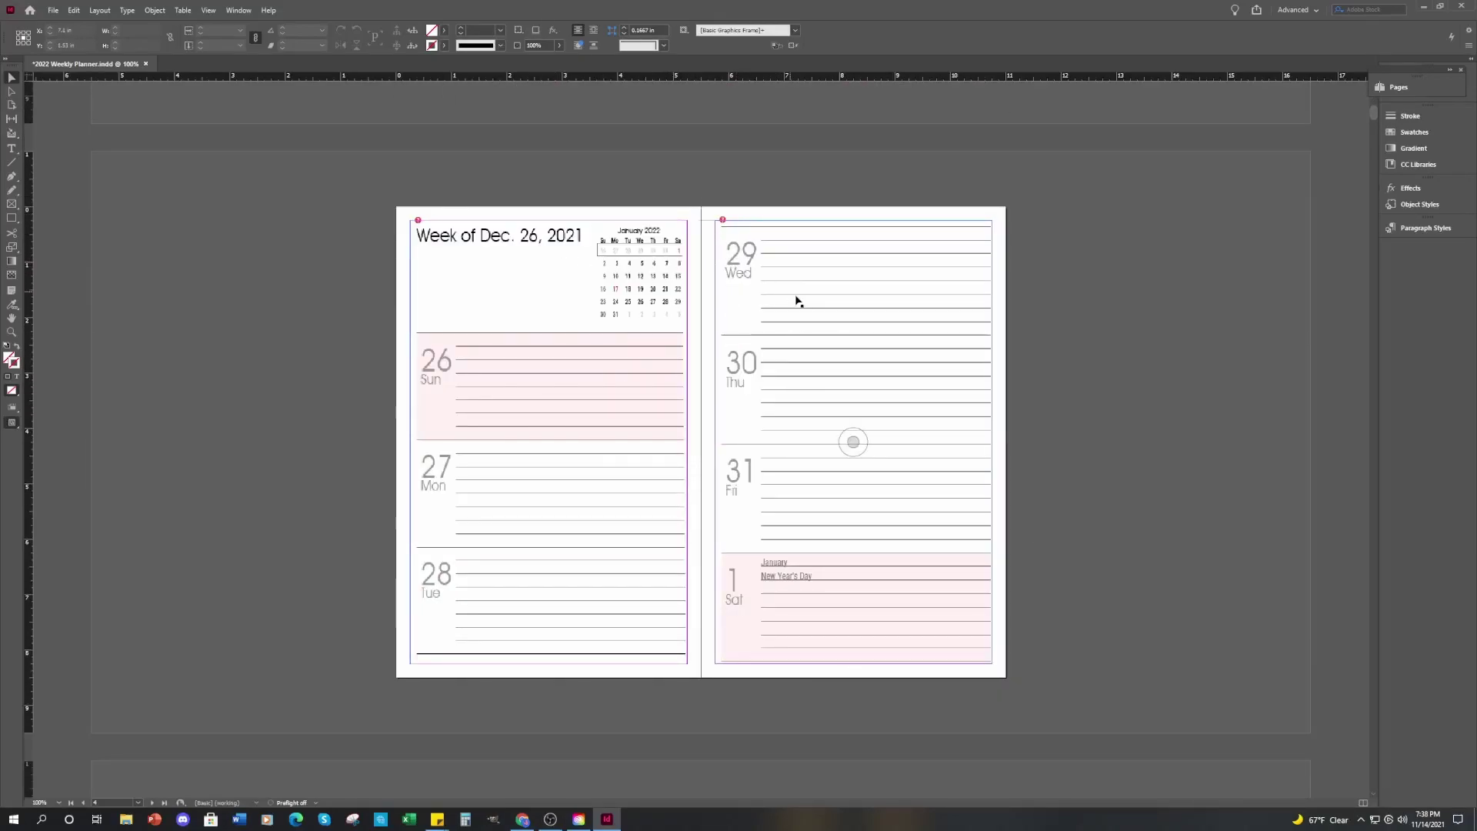
scroll(762, 354, "down", 4)
scroll(754, 369, "down", 6)
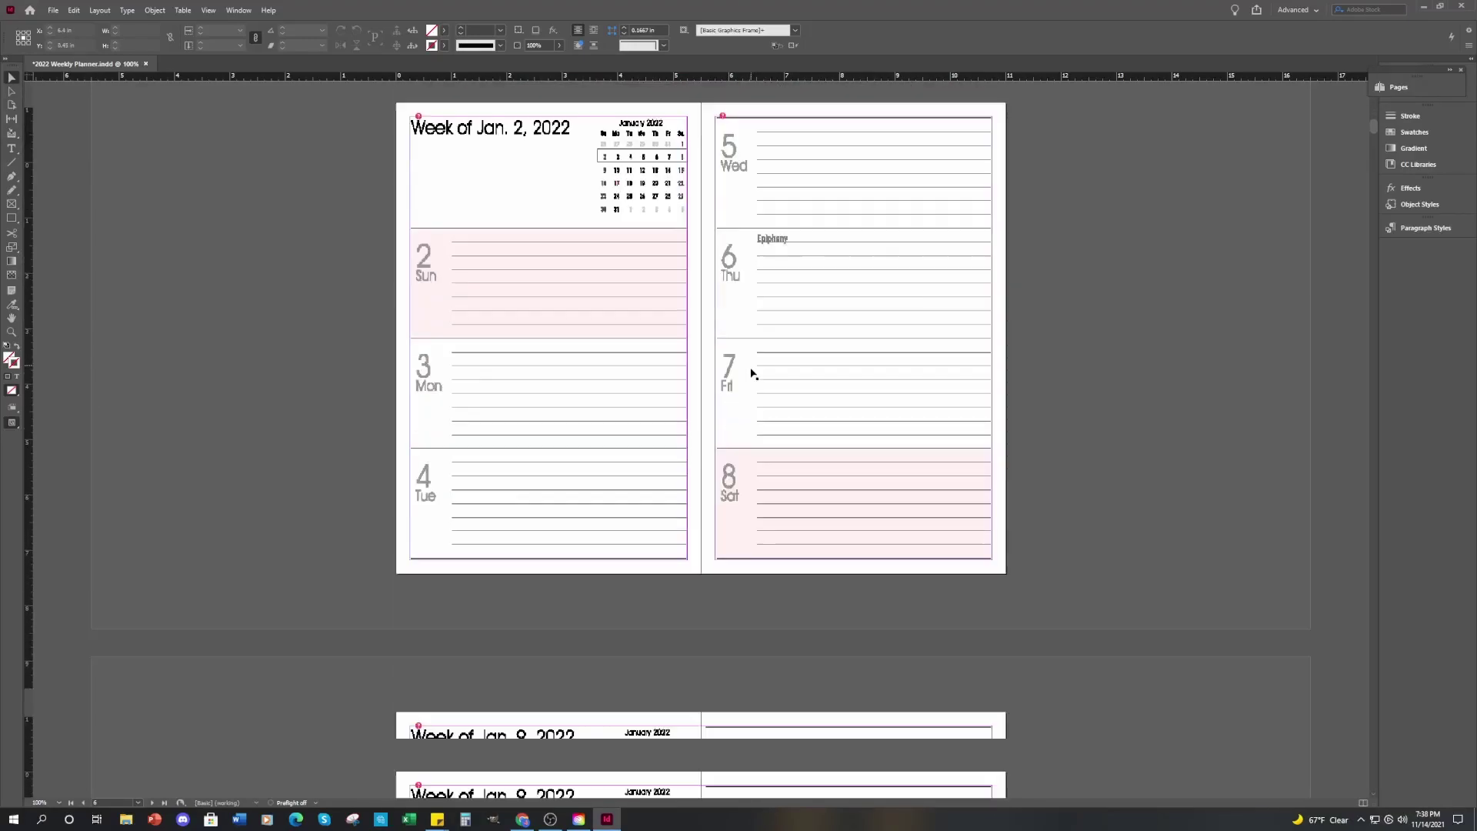
scroll(752, 373, "down", 6)
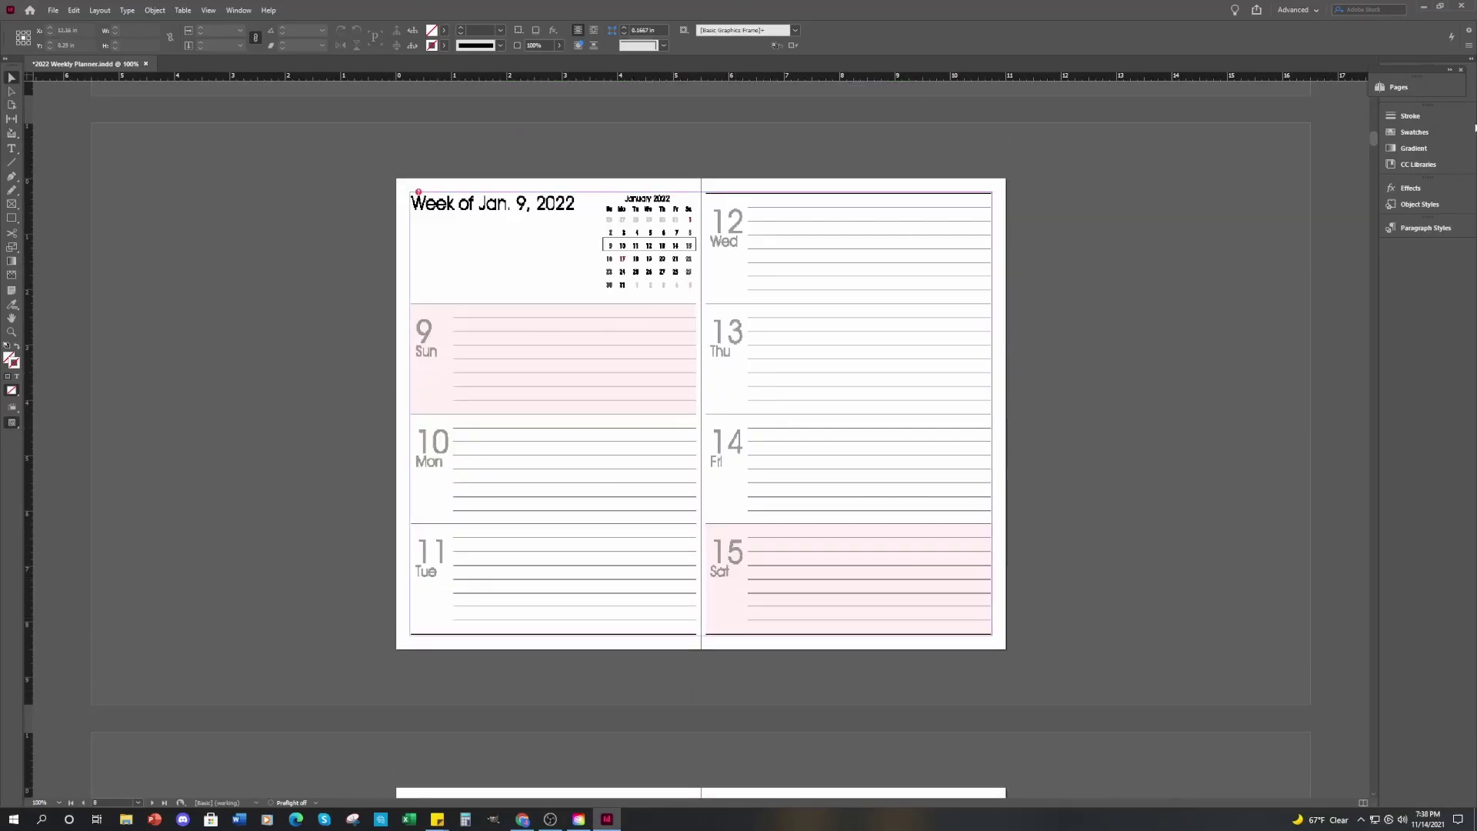
- Go to spread 8-9 from the Pages panel and select the planner frame spanning both pages
left_click(1399, 88)
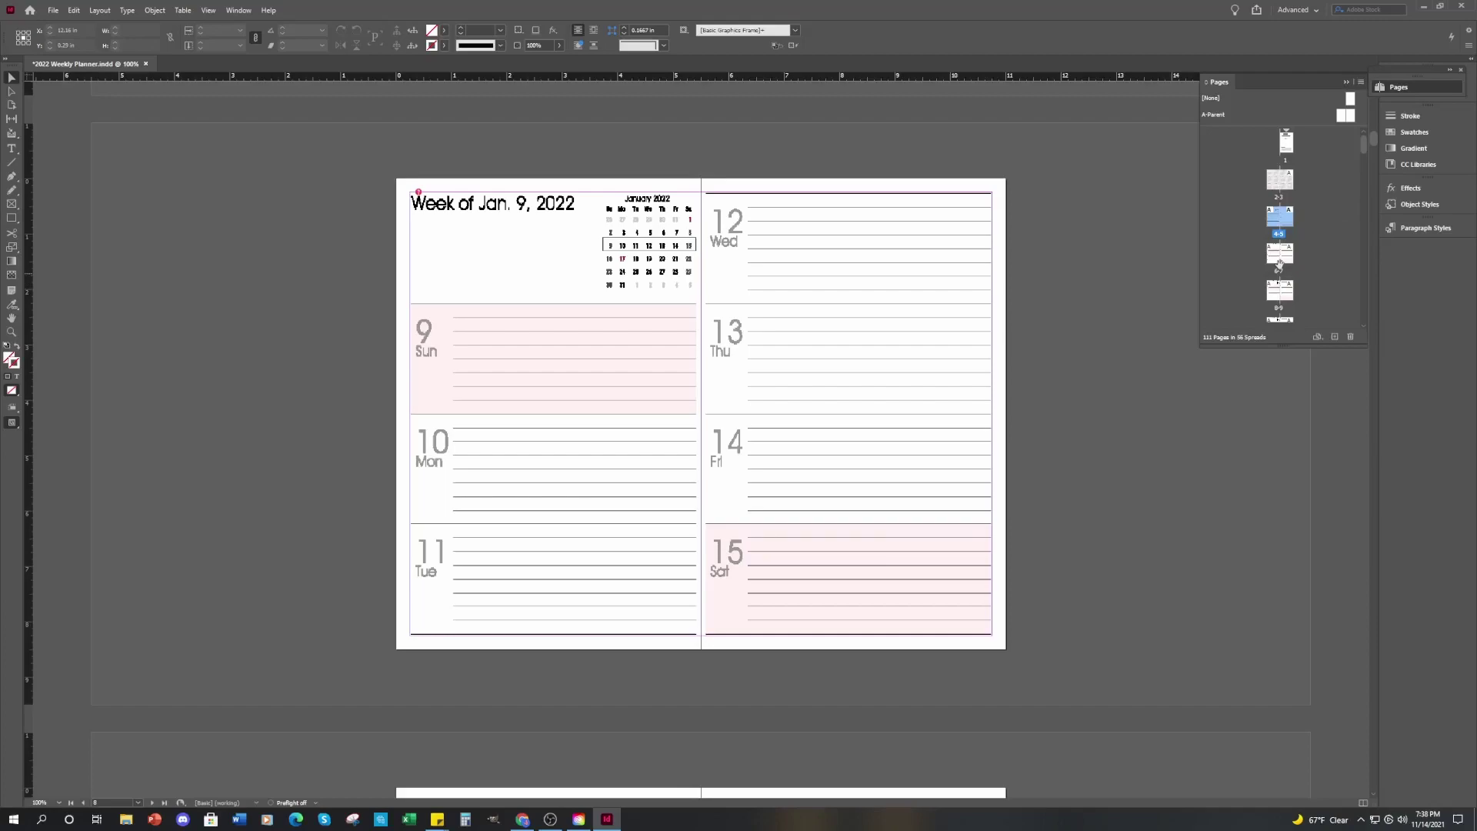
double_click(1279, 275)
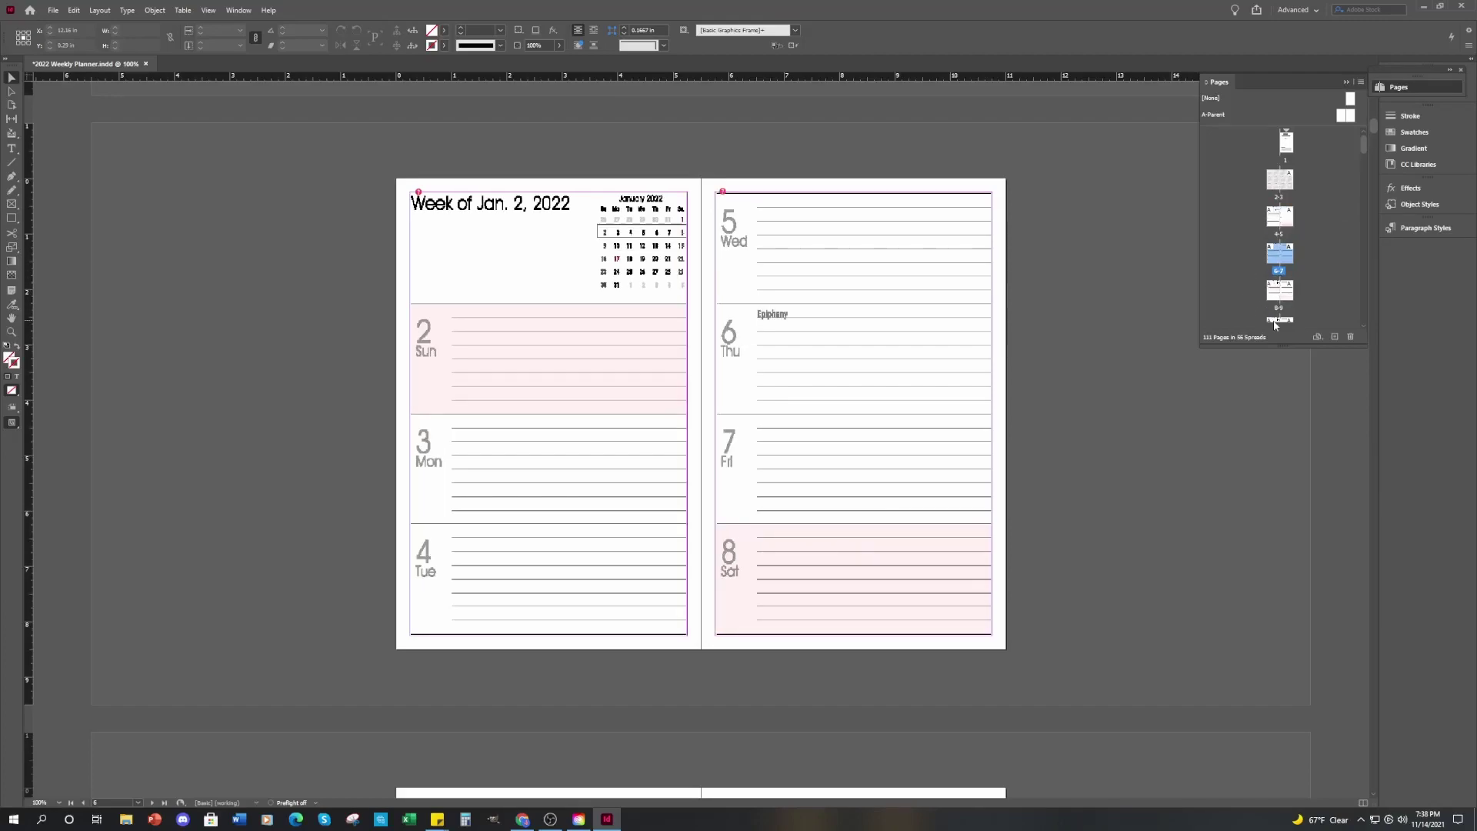
double_click(1279, 307)
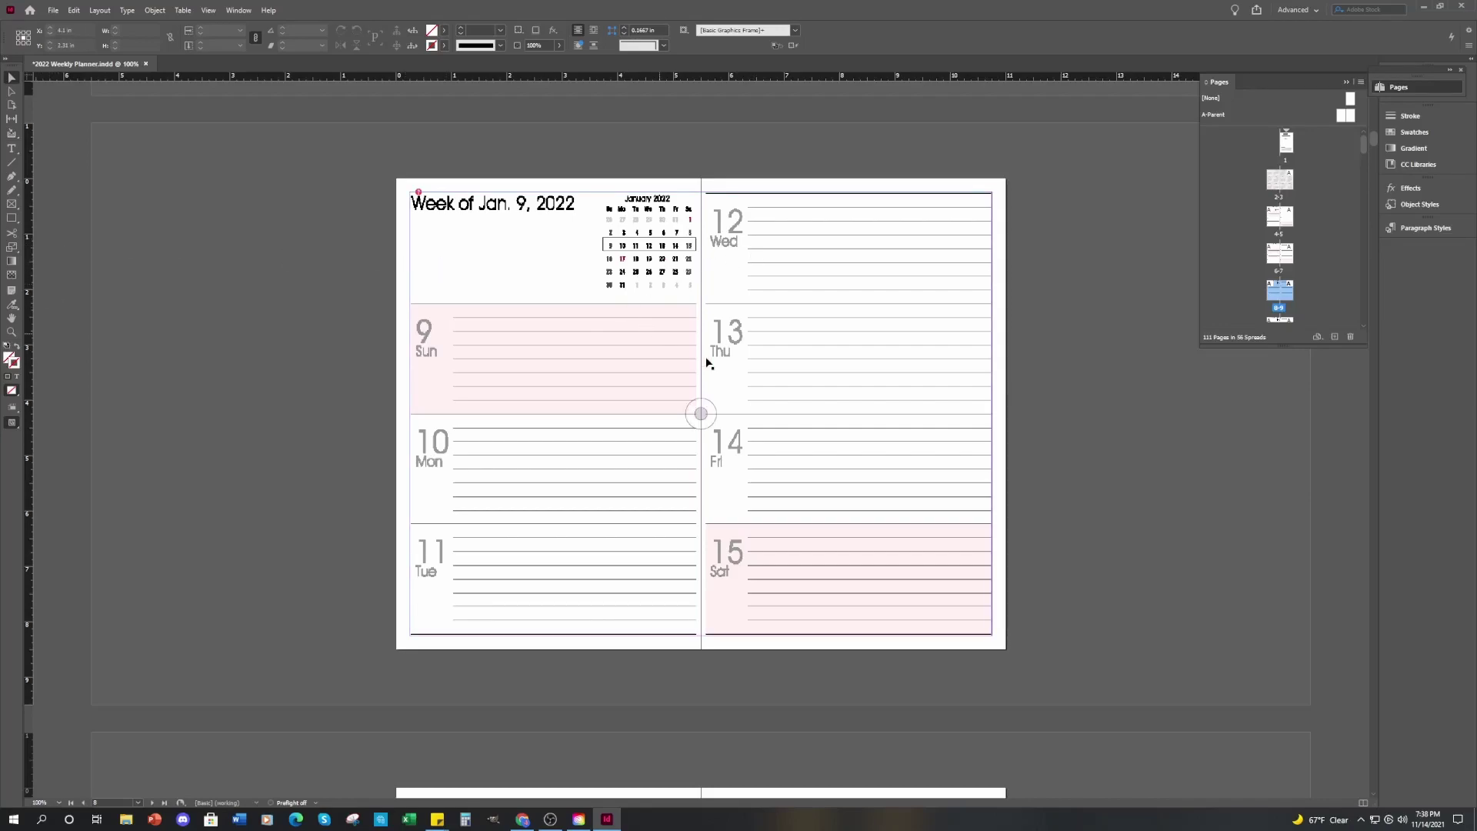
left_click(730, 281)
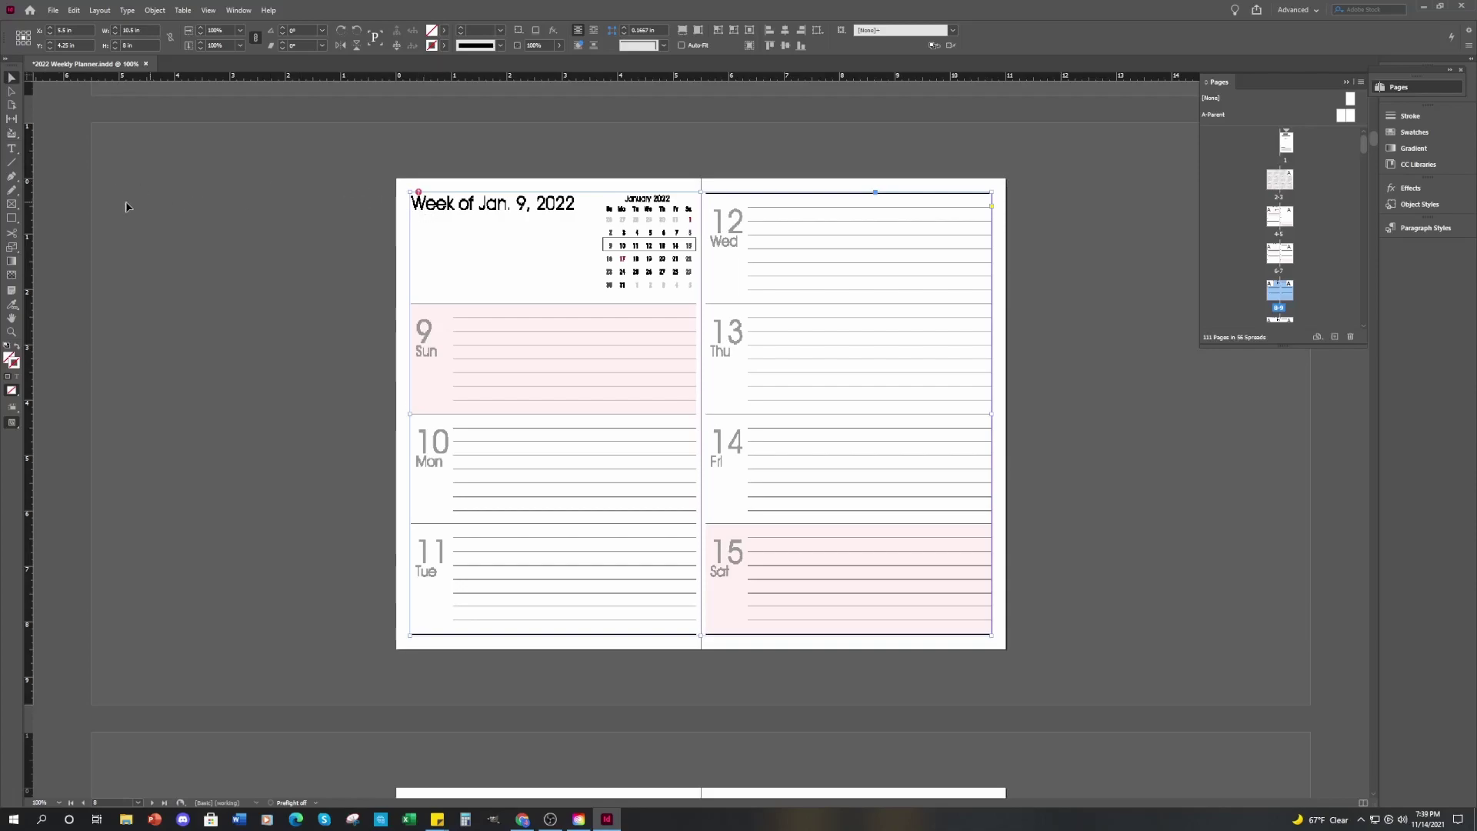
- Cut the planner frame with the Scissors tool at the top and bottom of the fold
left_click(12, 232)
left_click(700, 193)
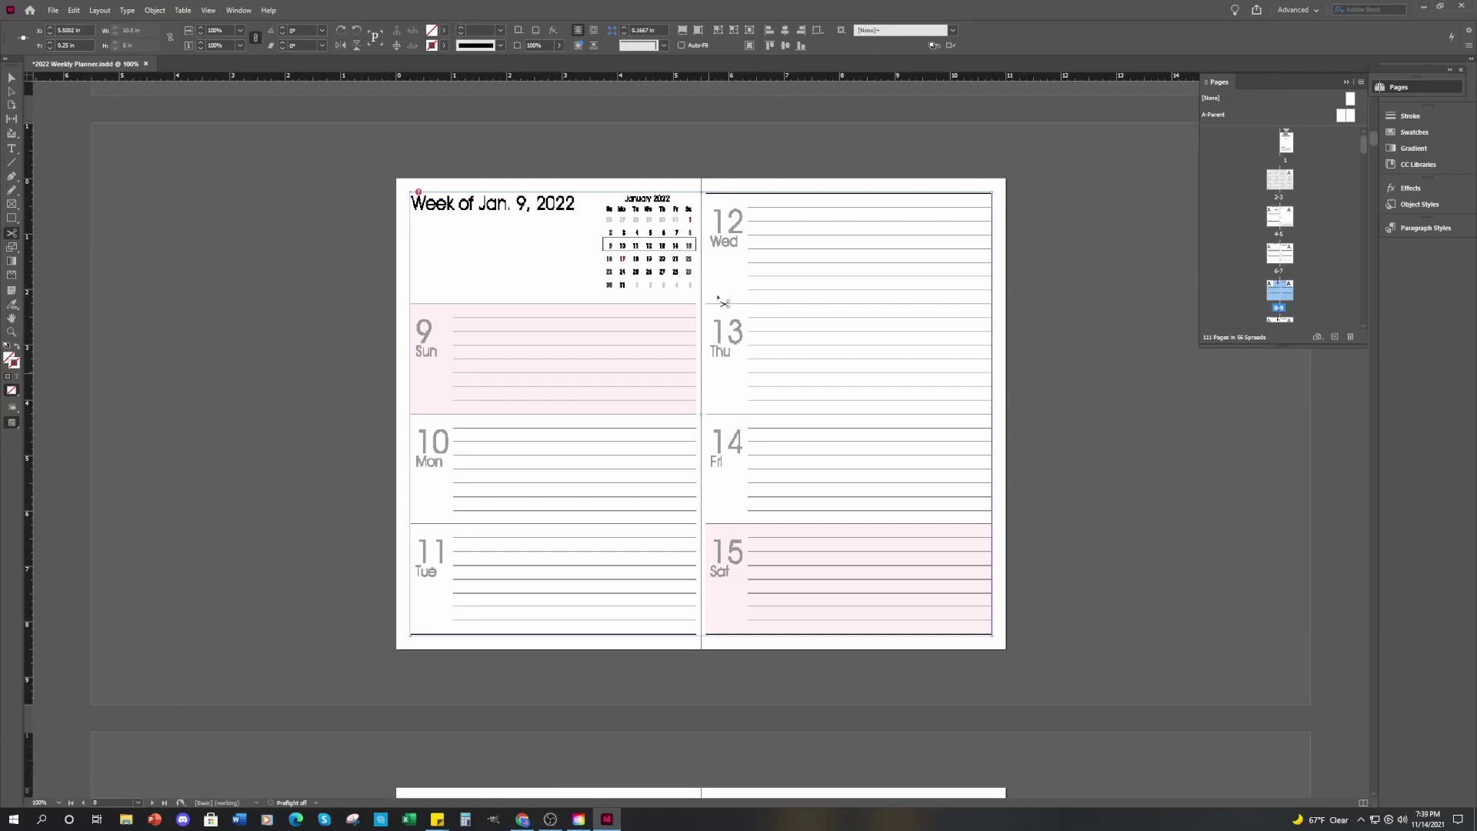
left_click(701, 636)
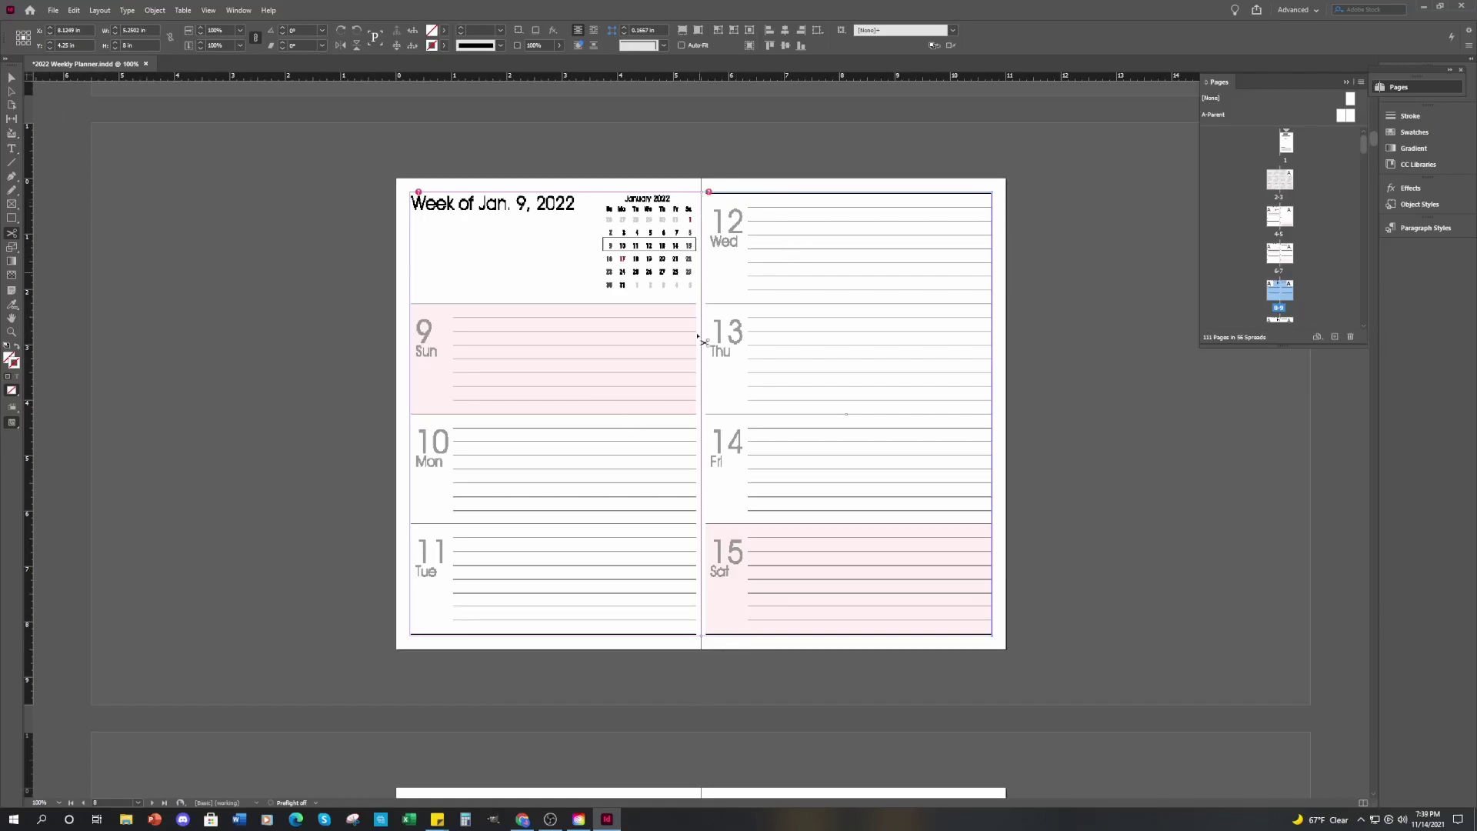
- Move the right half onto the right page and nudge the left half slightly left
left_click(15, 78)
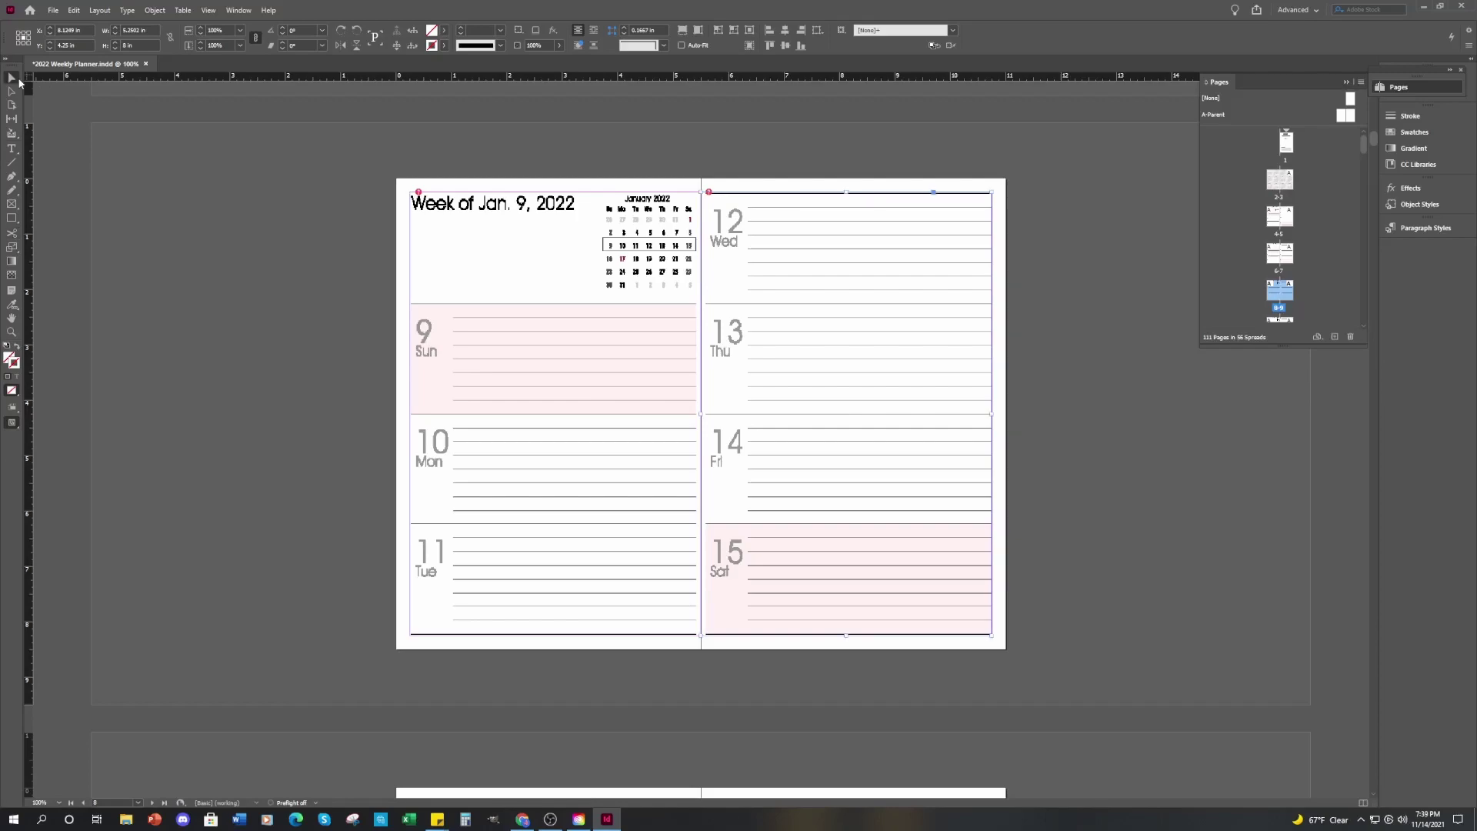
left_click_drag(780, 310, 807, 316)
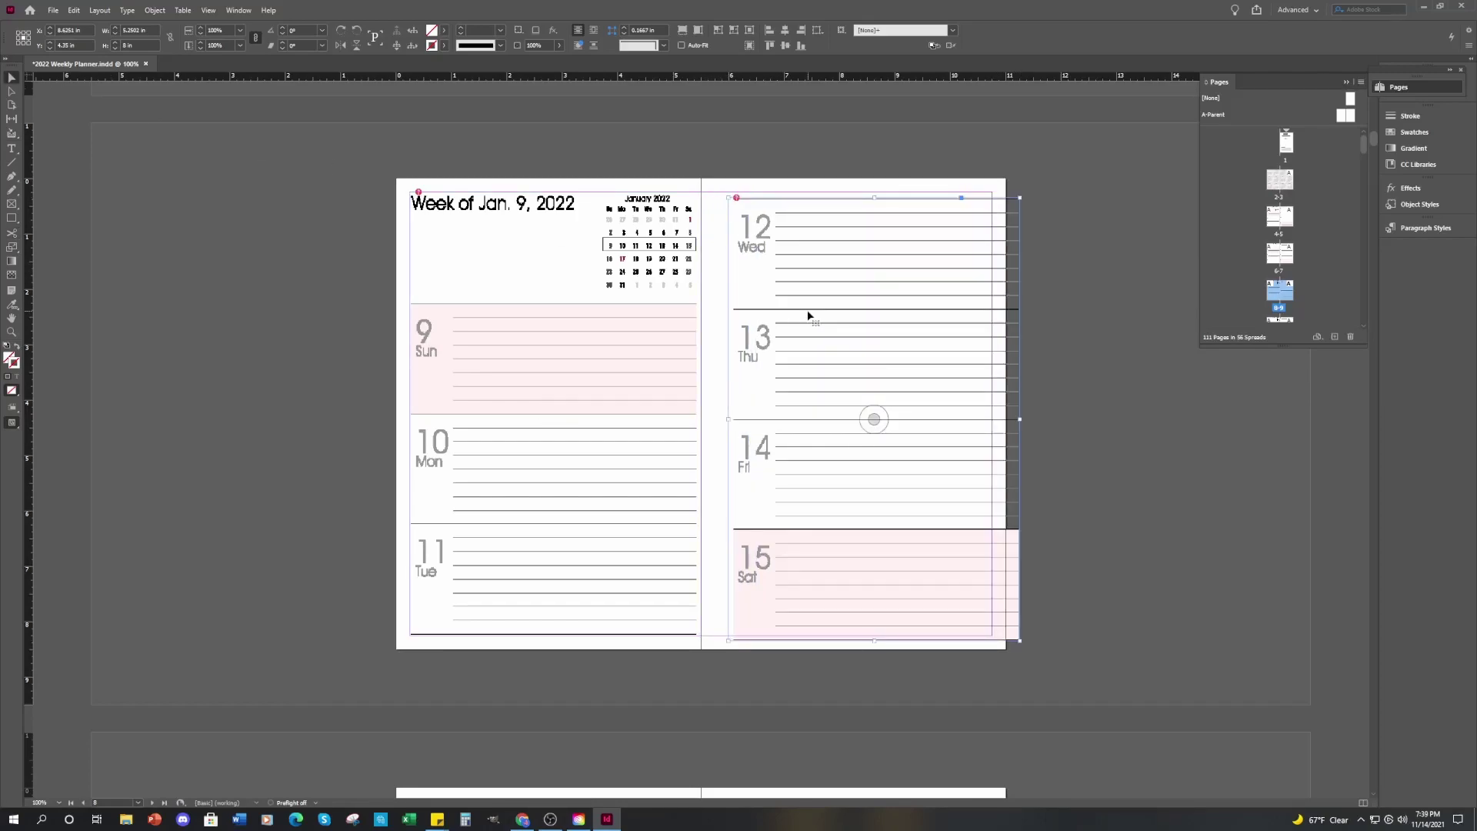
left_click(646, 290)
left_click_drag(625, 330, 616, 320)
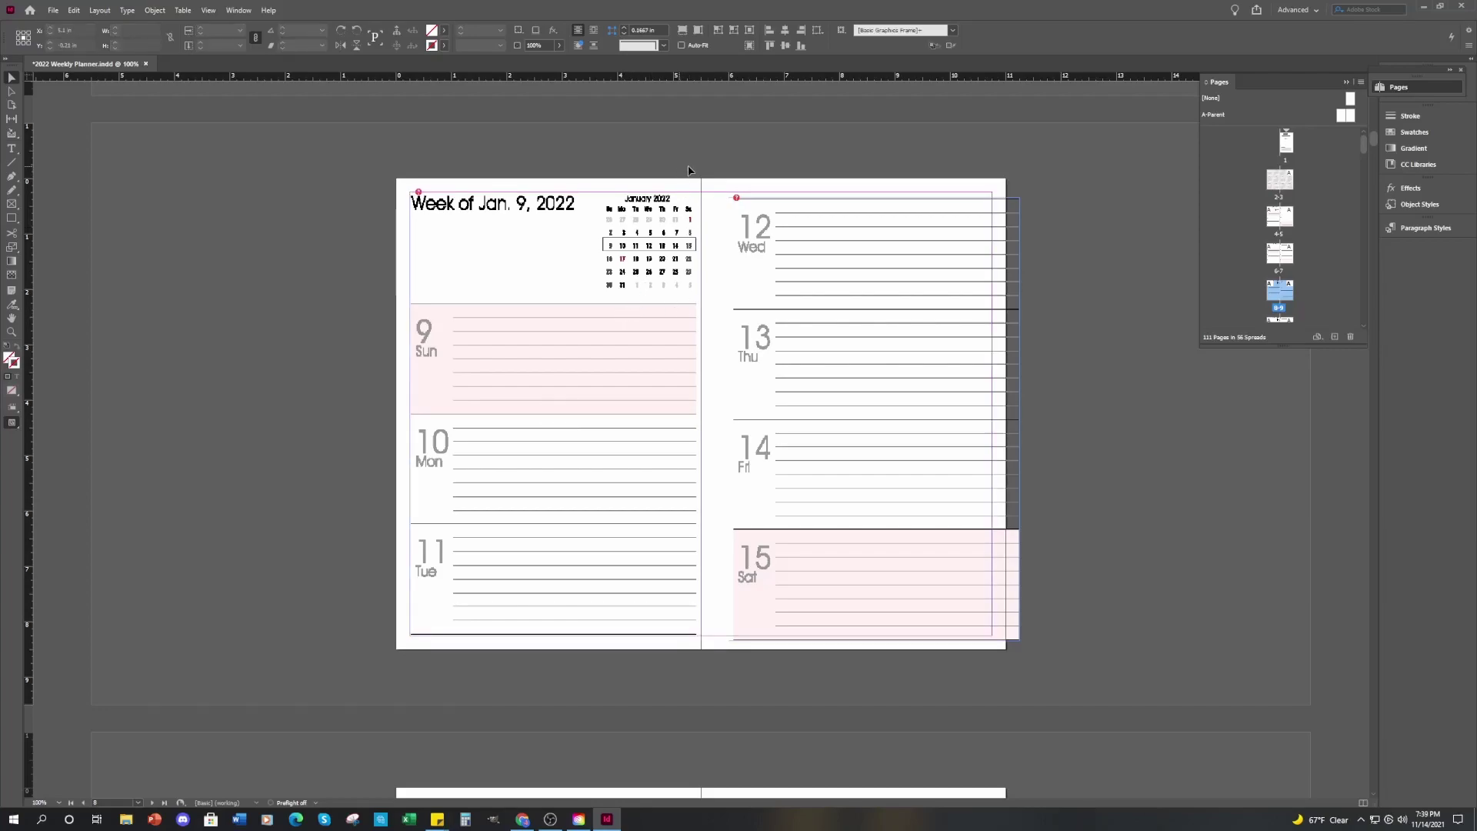
left_click(874, 419)
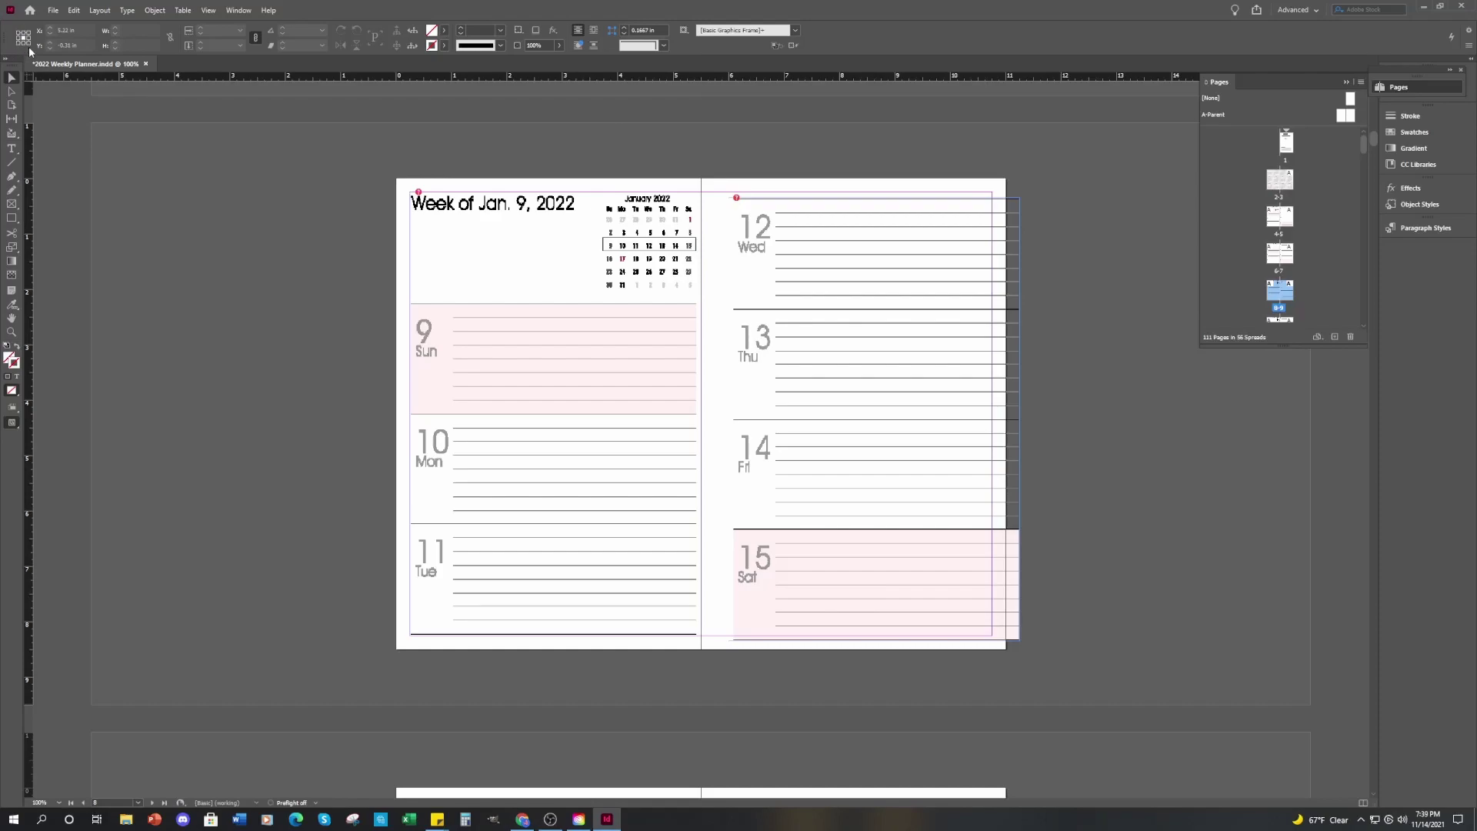
- In Layout > Margins and Columns, raise the Inside margin to 0.3125 in and apply
left_click(123, 11)
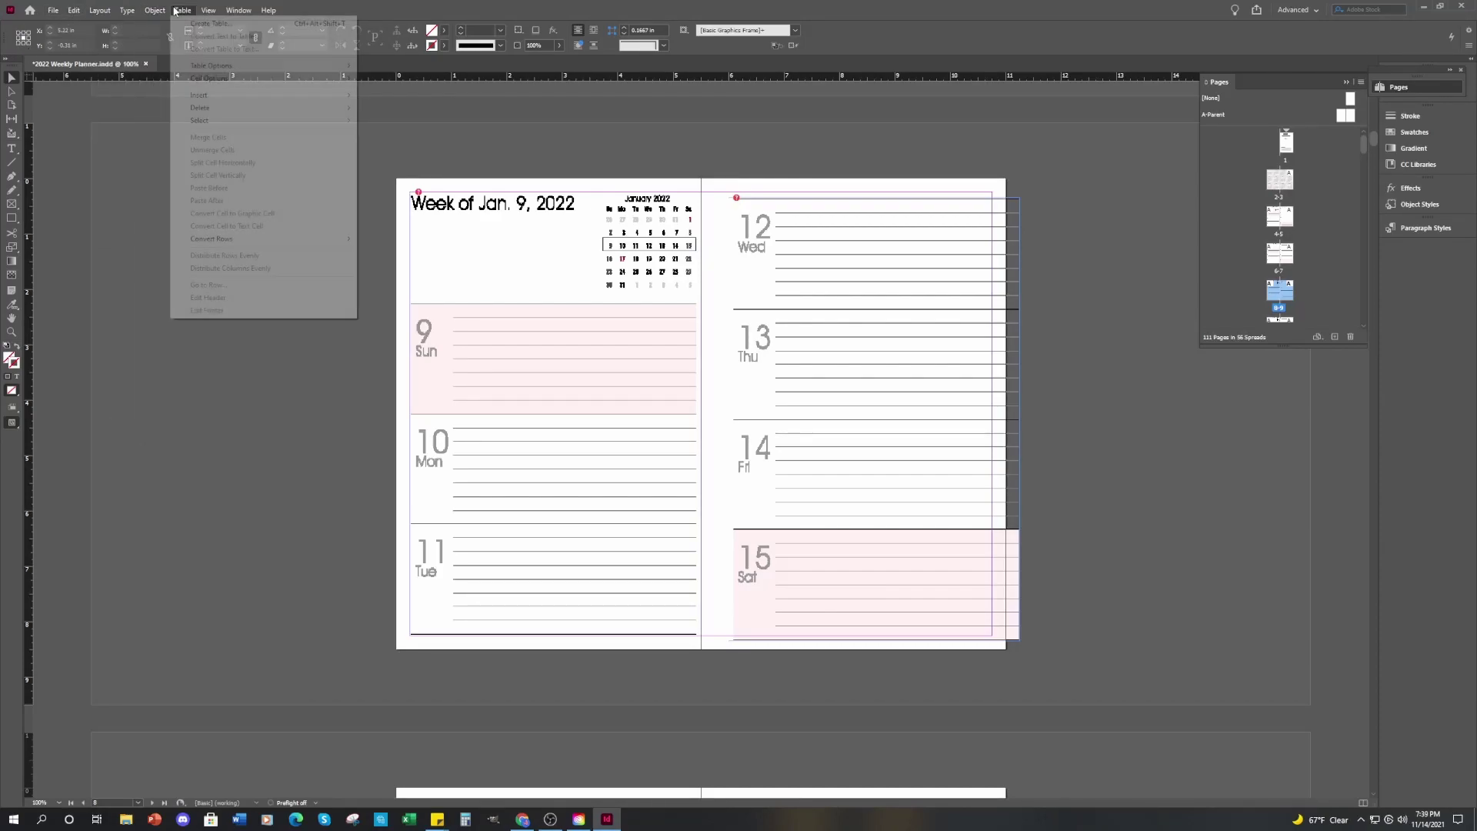
mouse_move(169, 11)
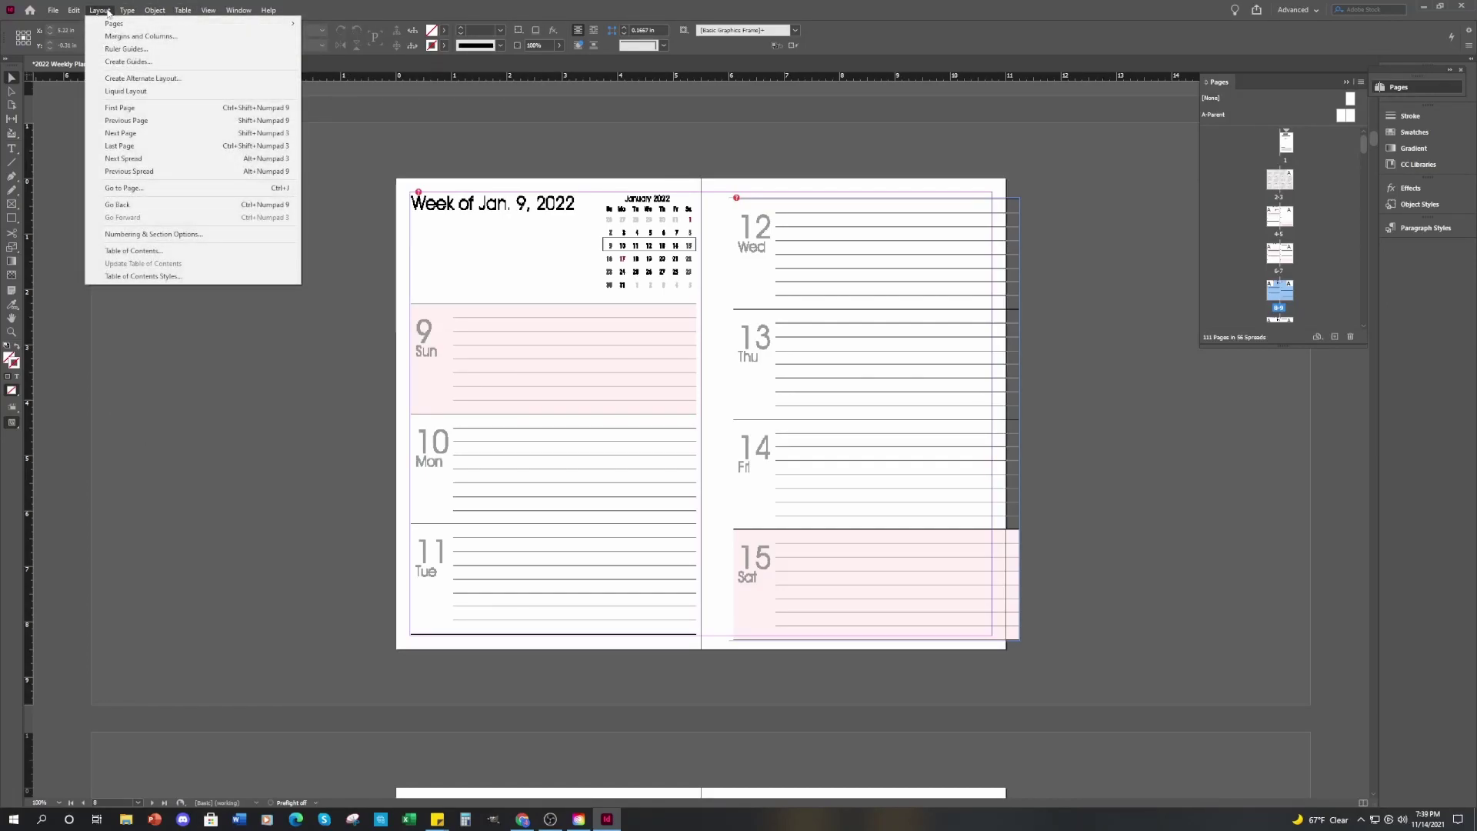
left_click(131, 36)
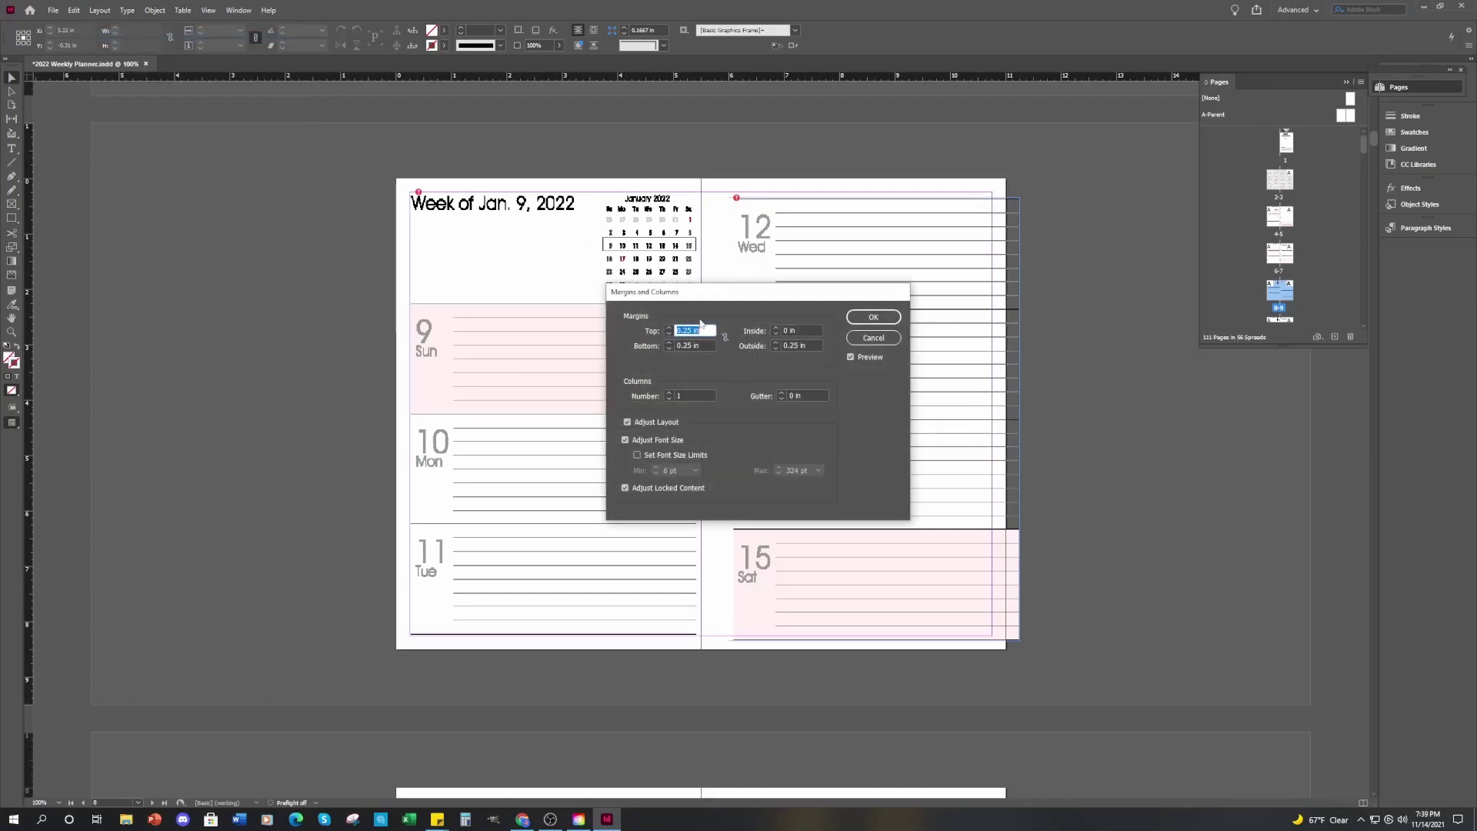
left_click(776, 328)
left_click(776, 328)
left_click(776, 328)
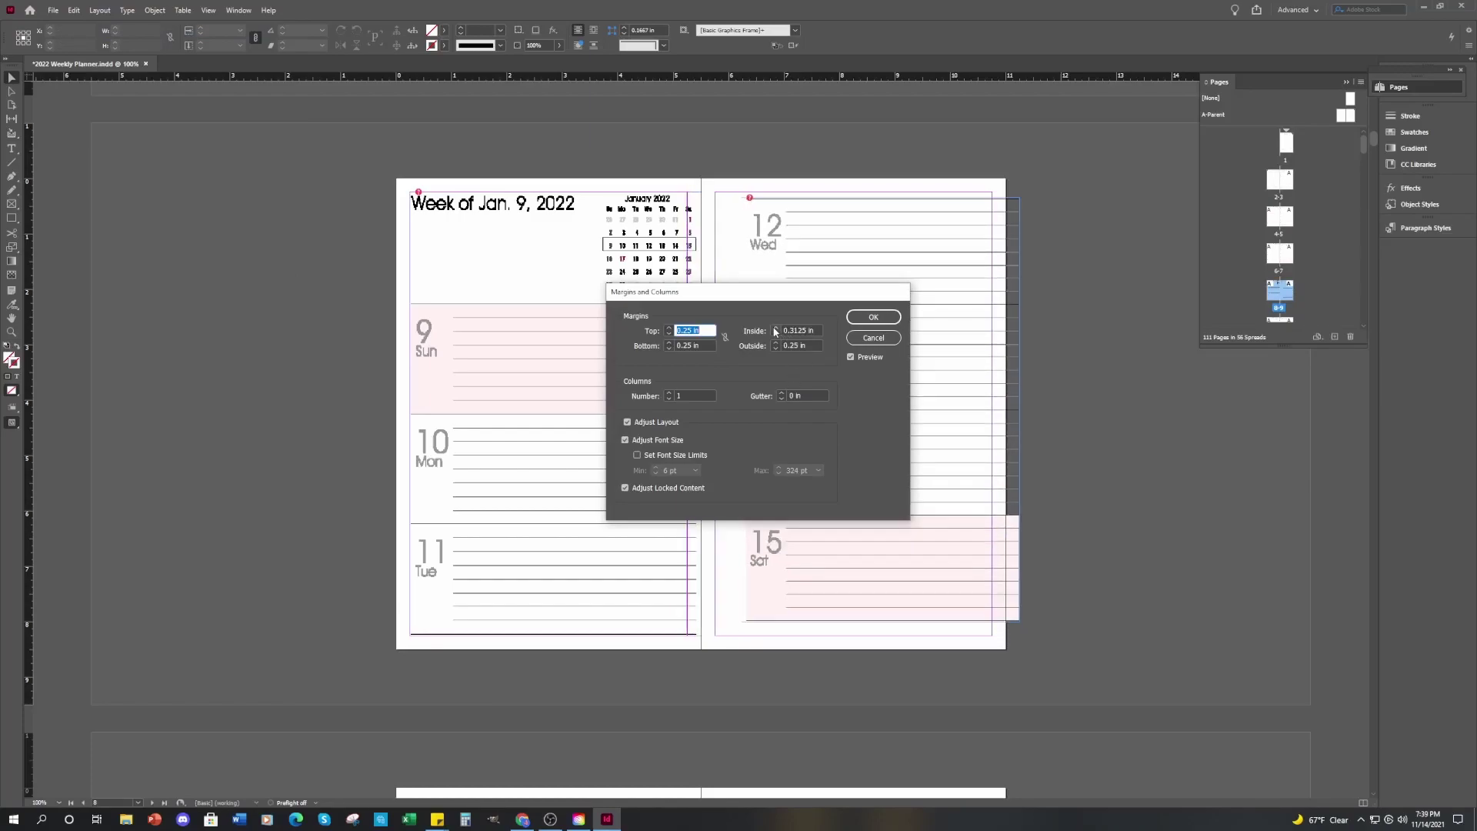
left_click(775, 328)
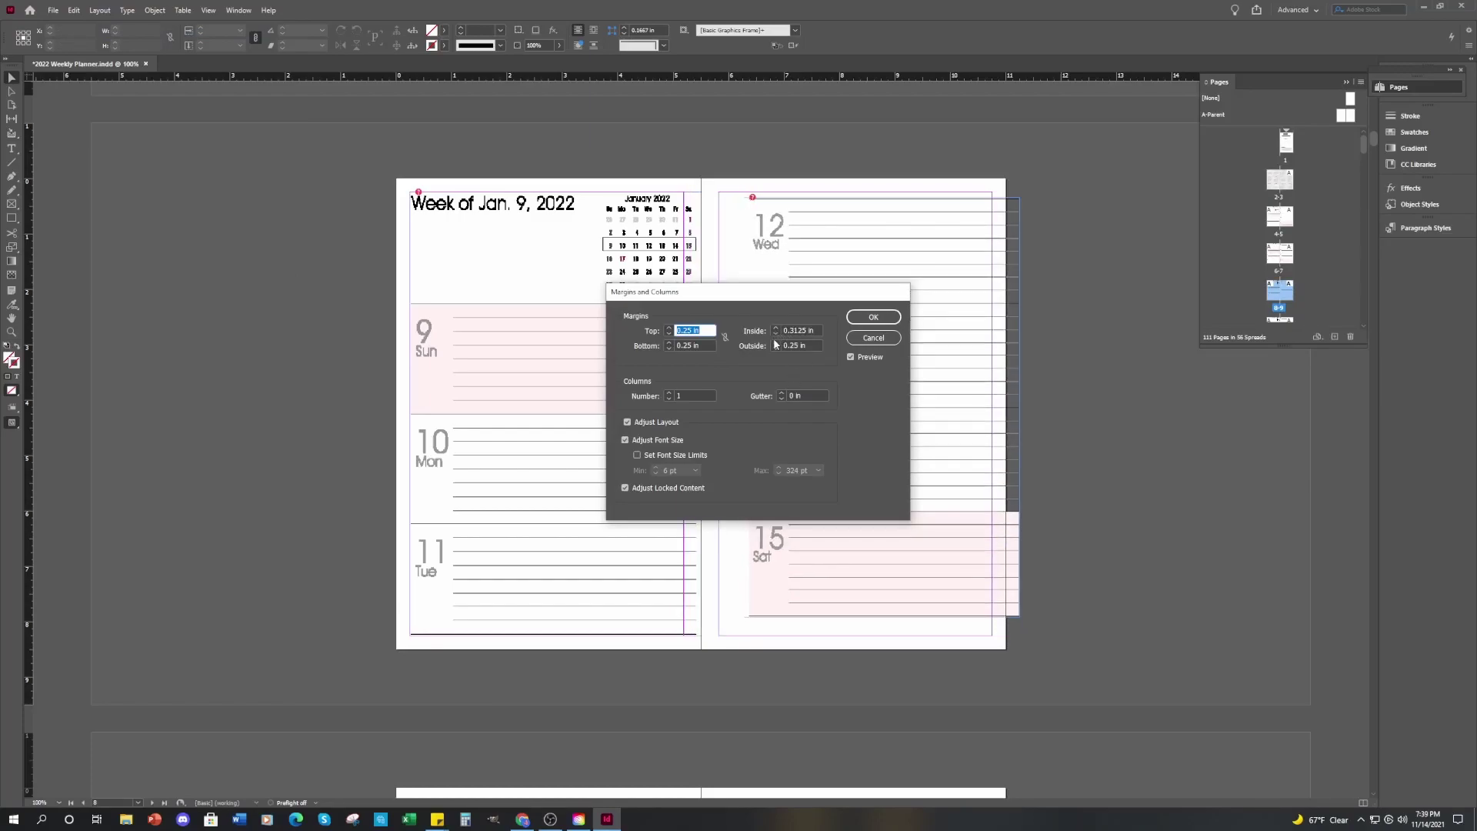
left_click(873, 317)
left_click(881, 409)
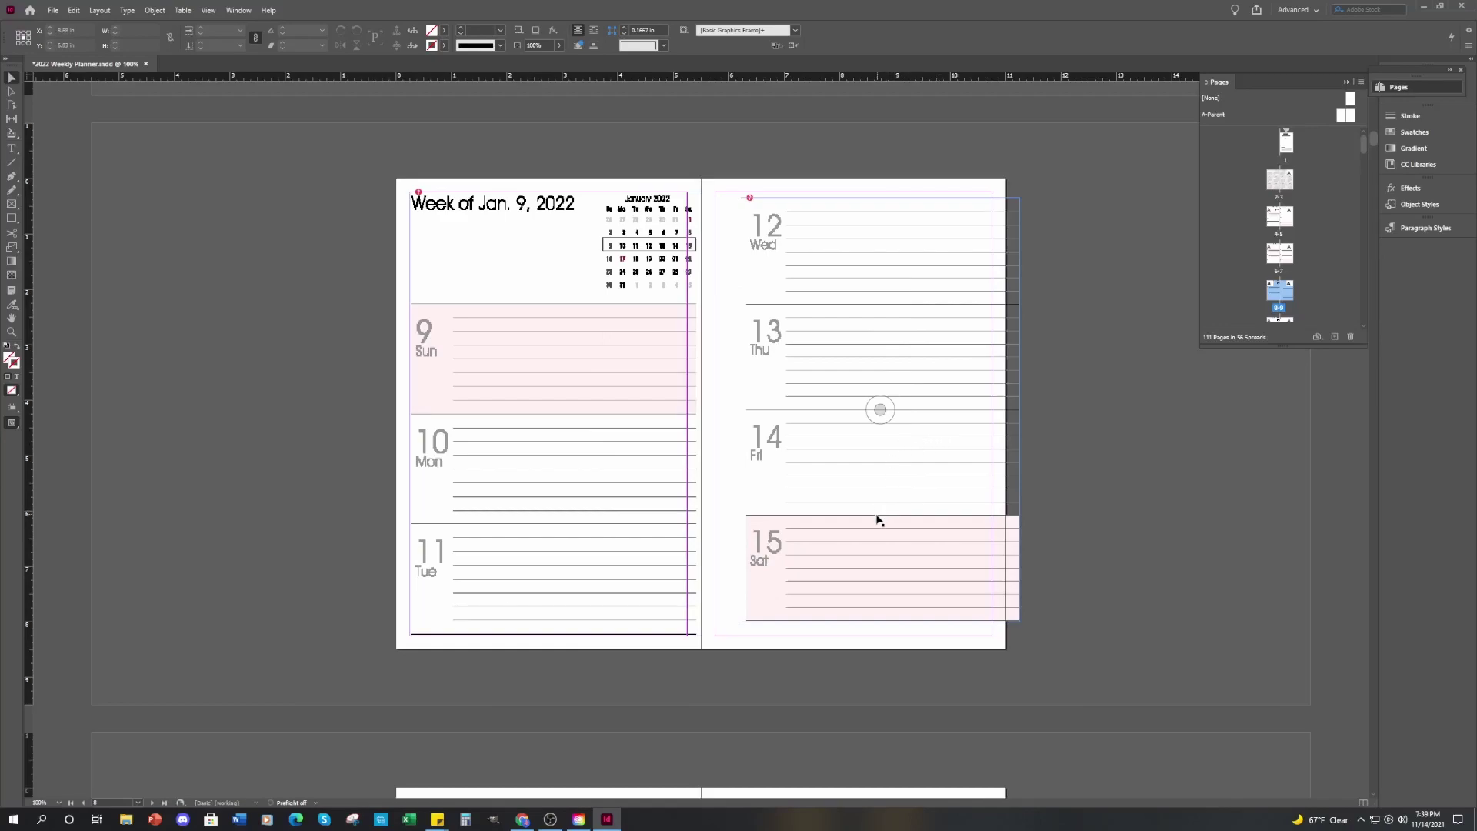
- Resize the right page's planner half to 5 by 8 in, stretching its bottom to the margin
left_click_drag(931, 367, 914, 367)
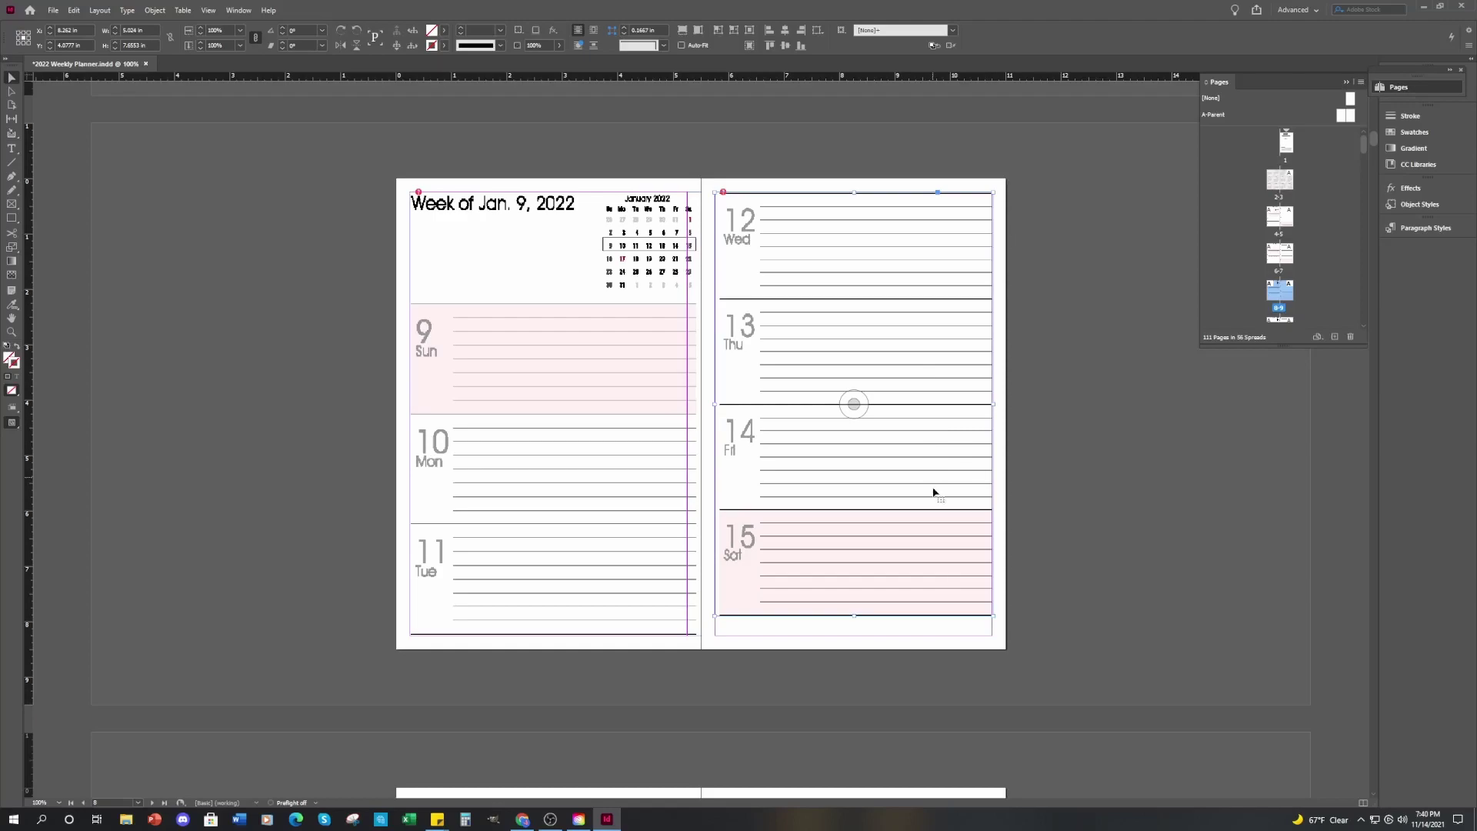
left_click_drag(987, 621, 1008, 633)
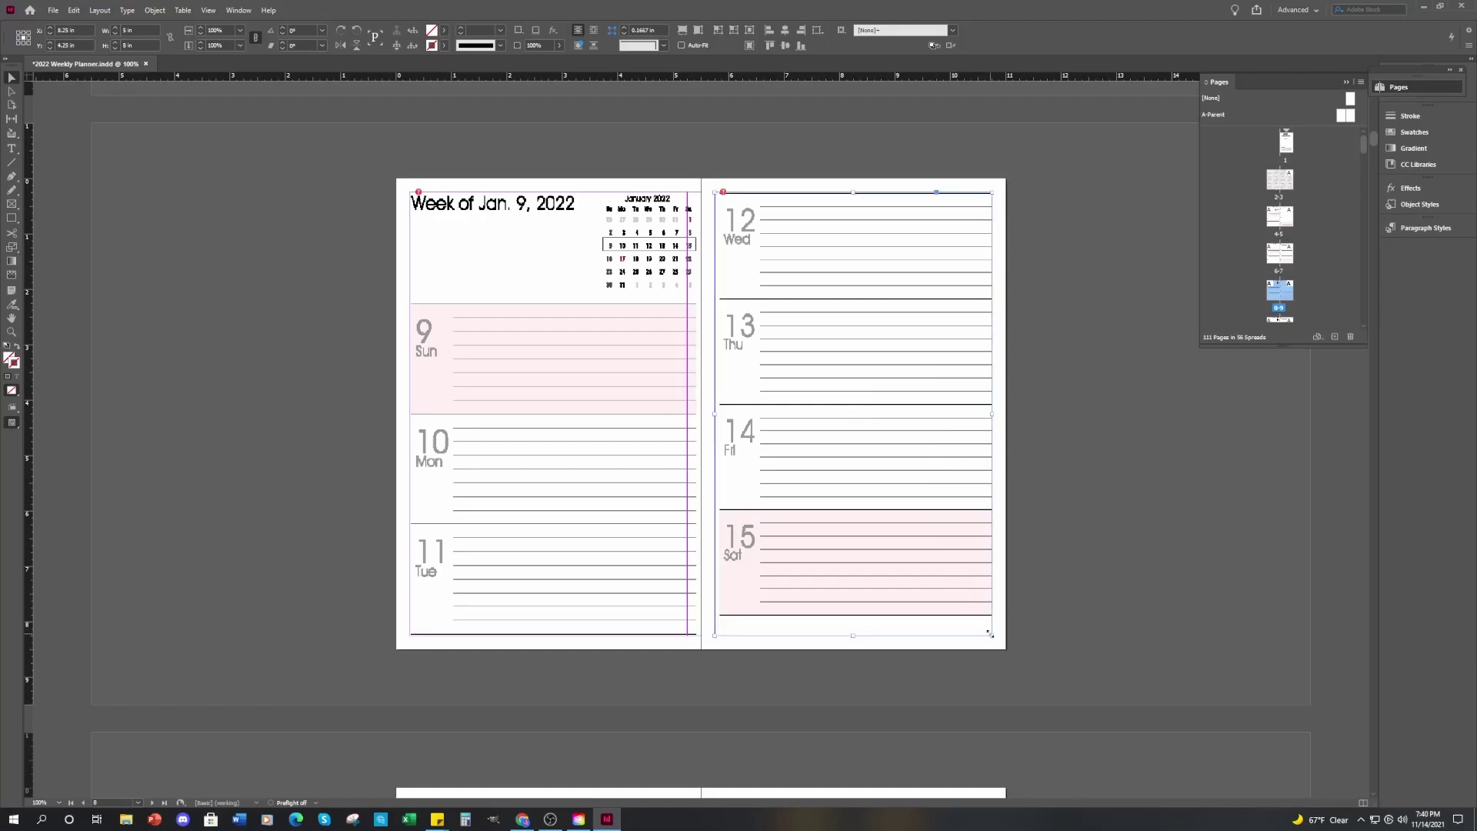
left_click(860, 416)
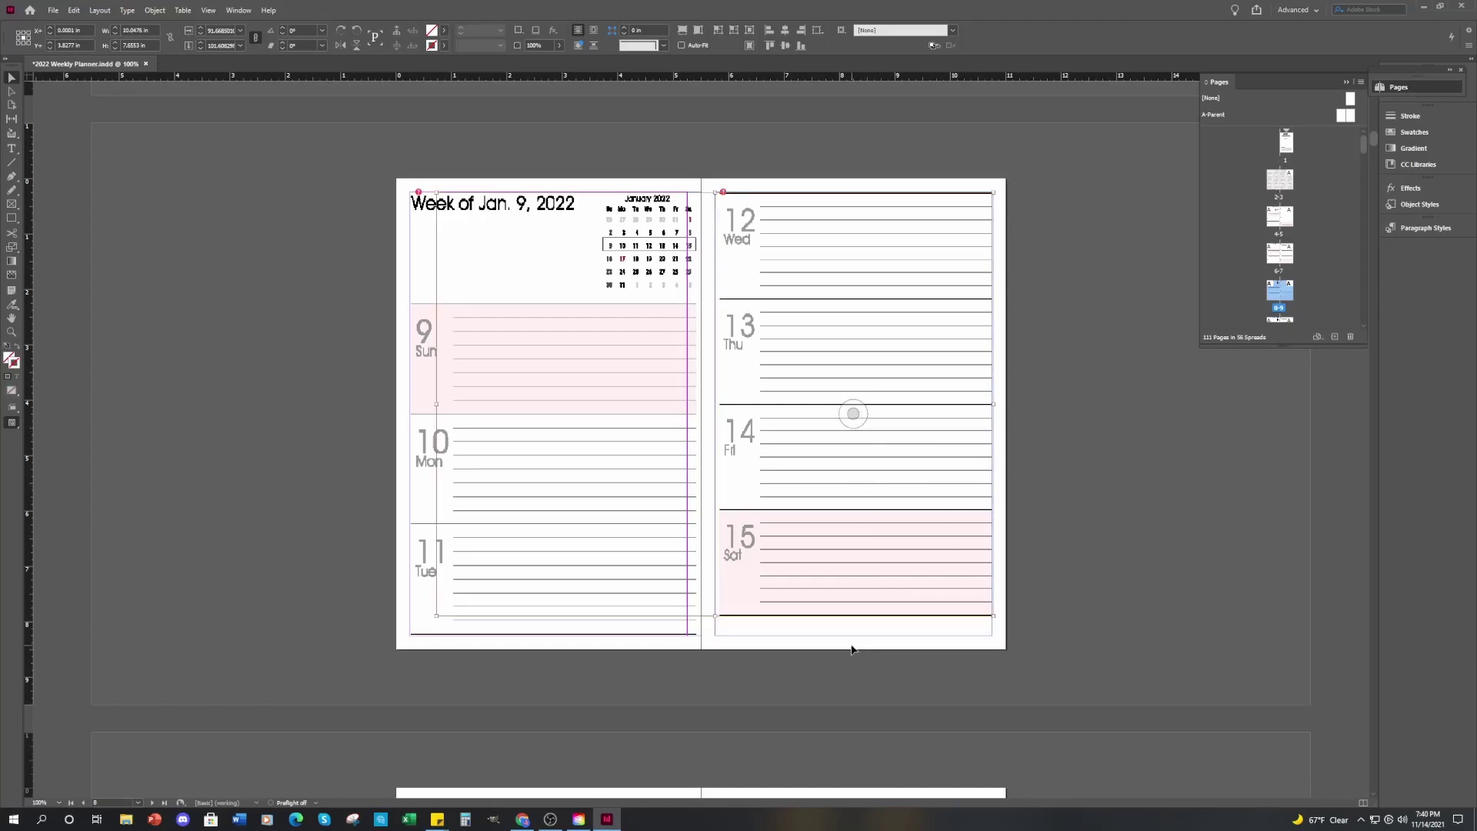
left_click_drag(715, 616, 714, 635)
- Narrow the left-page planner half to 5 in wide
left_click(597, 528)
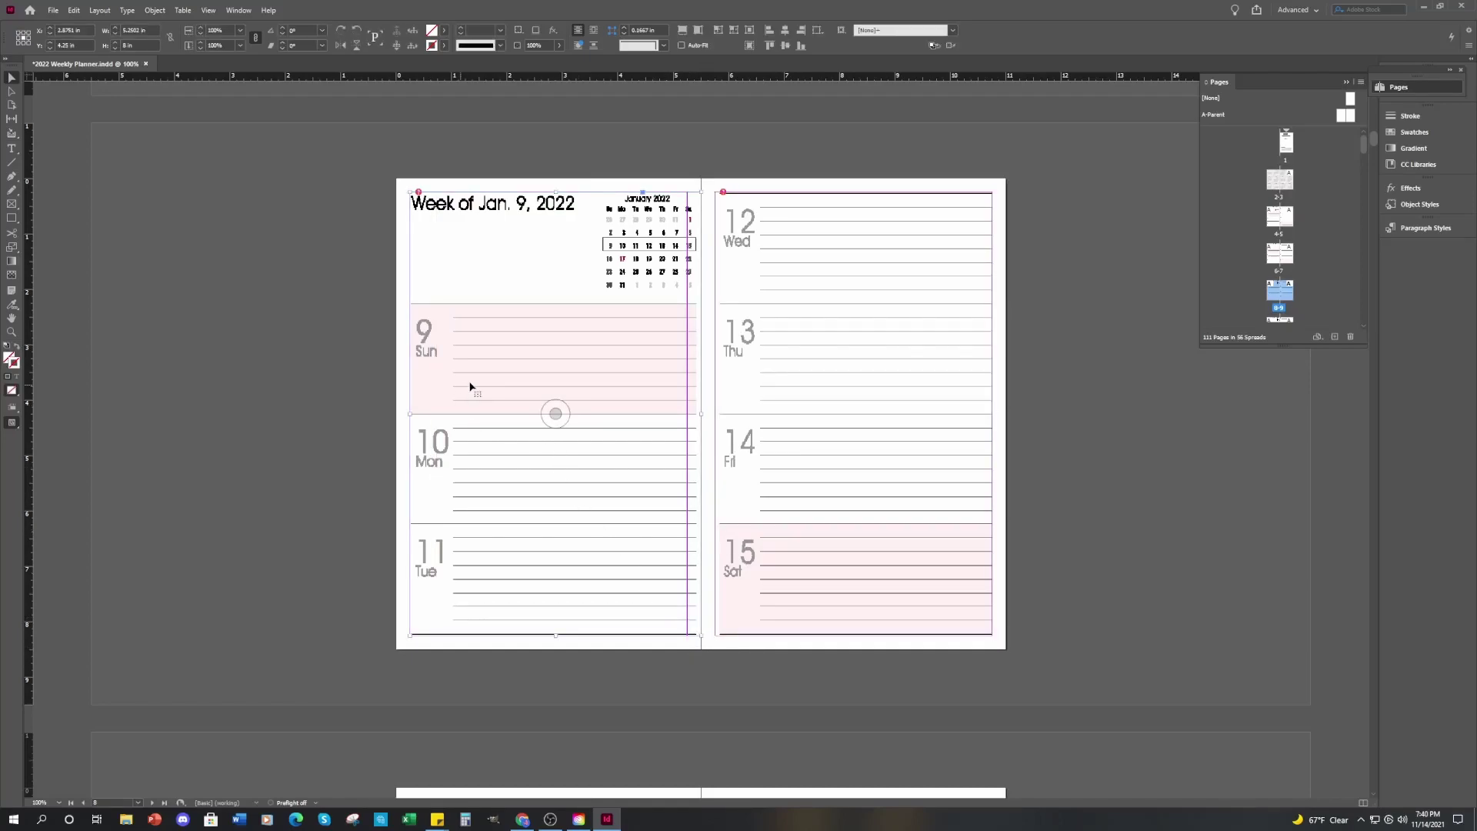
left_click(554, 412)
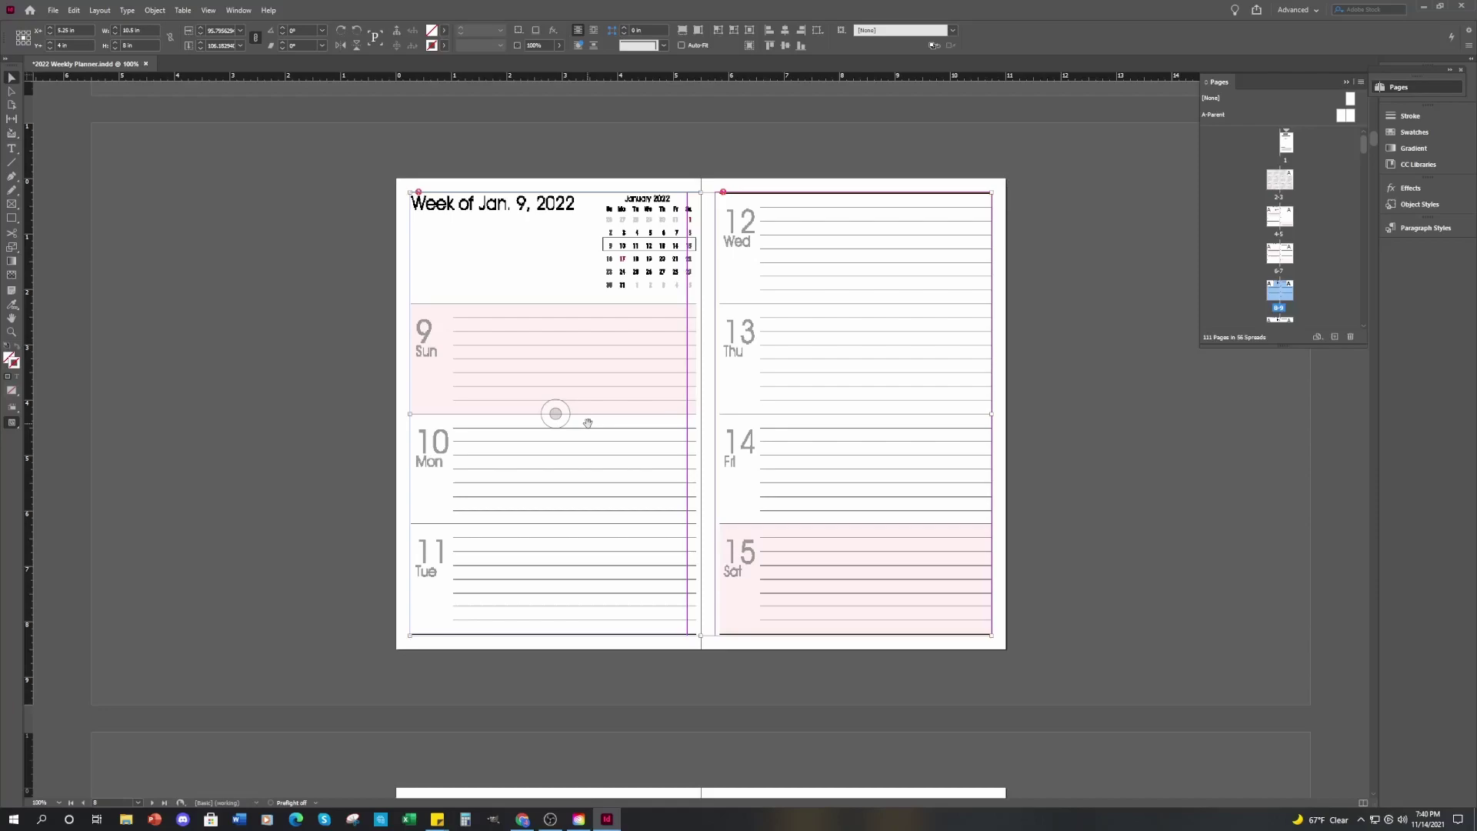
left_click(597, 453)
left_click_drag(701, 420, 687, 423)
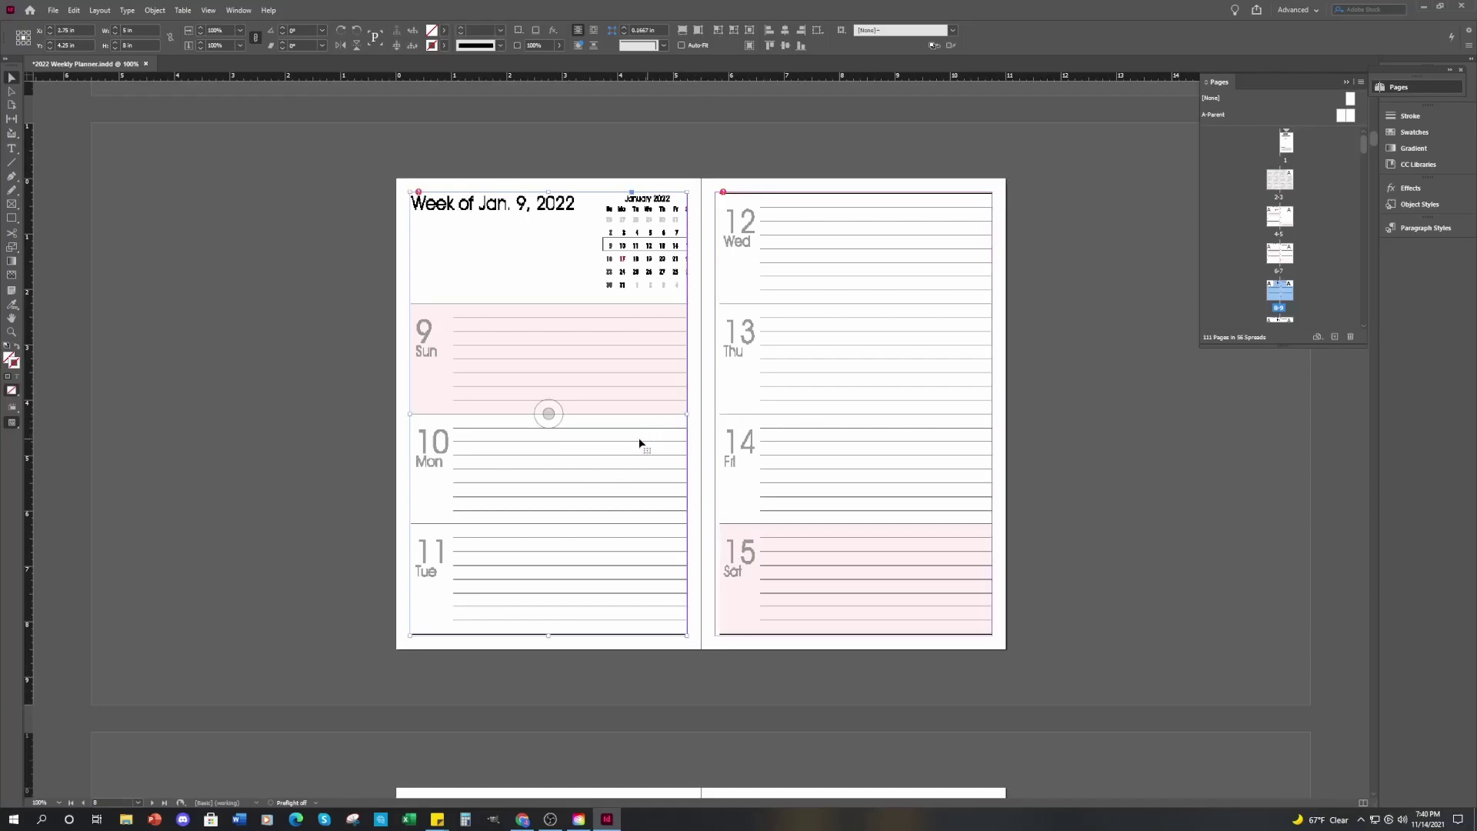
left_click(696, 425)
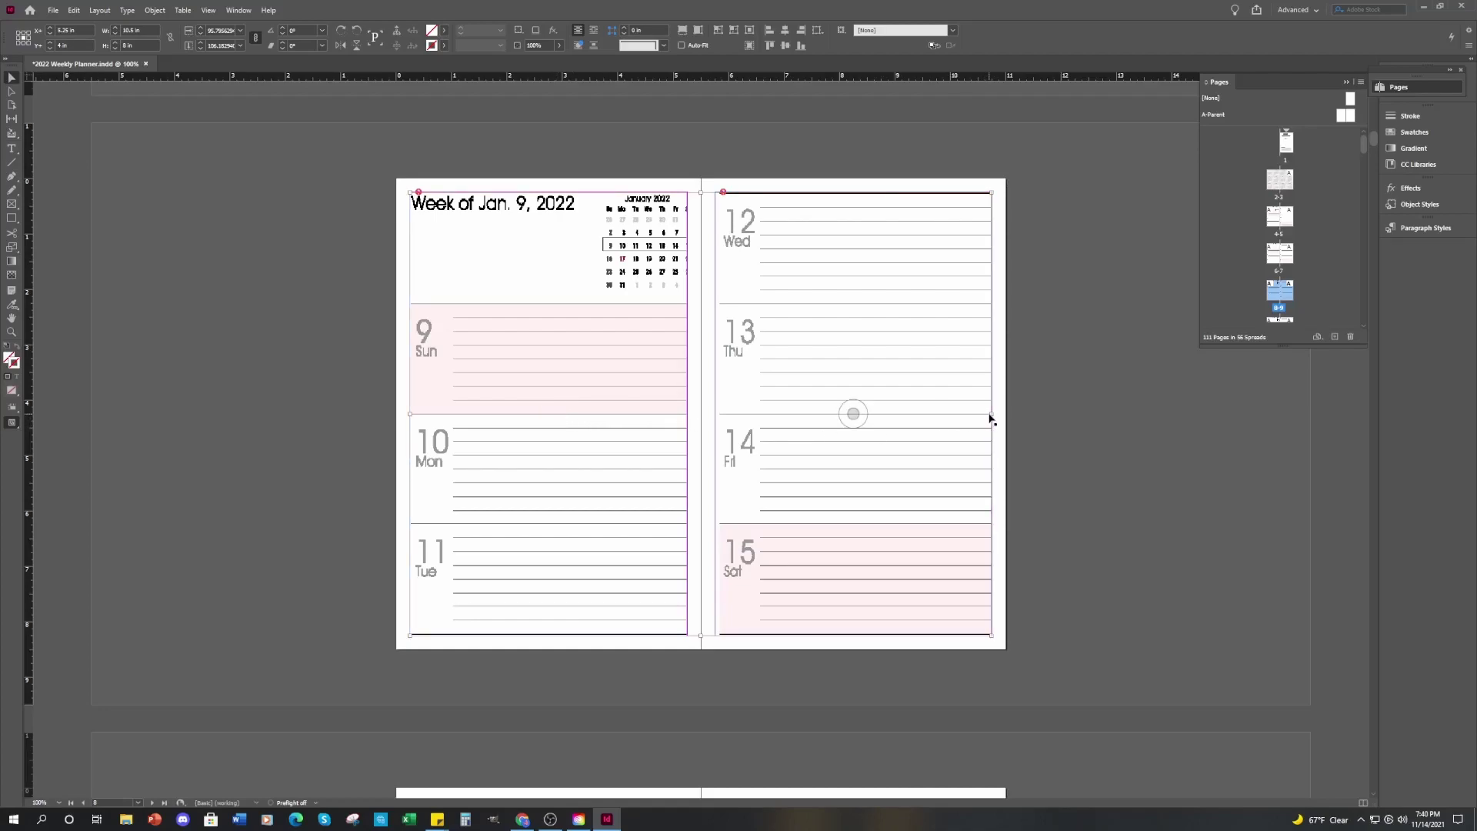
- Adjust the two-page frame's edges to 10 in wide and shift the left content slightly left
mouse_move(990, 415)
left_mouse_down()
mouse_move(946, 415)
mouse_move(972, 416)
left_mouse_up()
left_click_drag(548, 414, 412, 414)
left_click(418, 414)
left_click(372, 415)
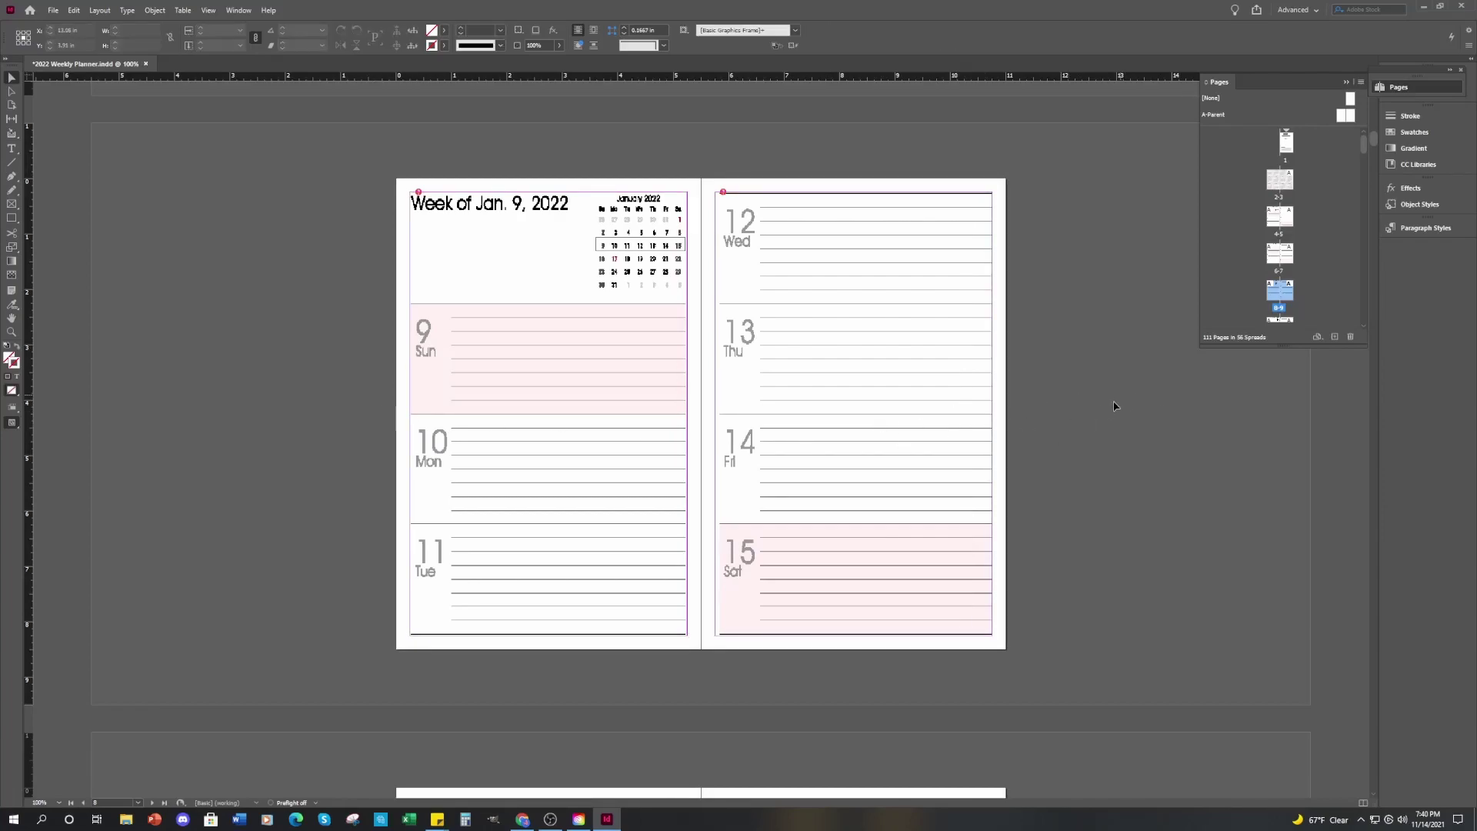